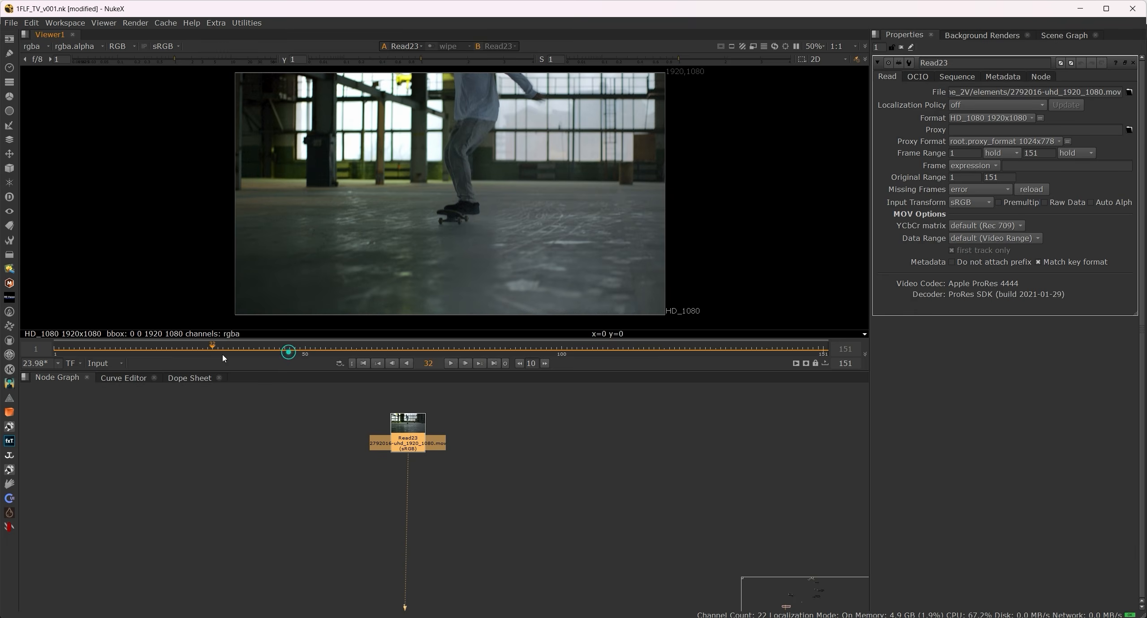
# Step: Add a FrameHold node frozen at frame 30 and connect it to the skateboarder clip's Read node
pyautogui.moveTo(222, 355); pyautogui.dragTo(195, 356)
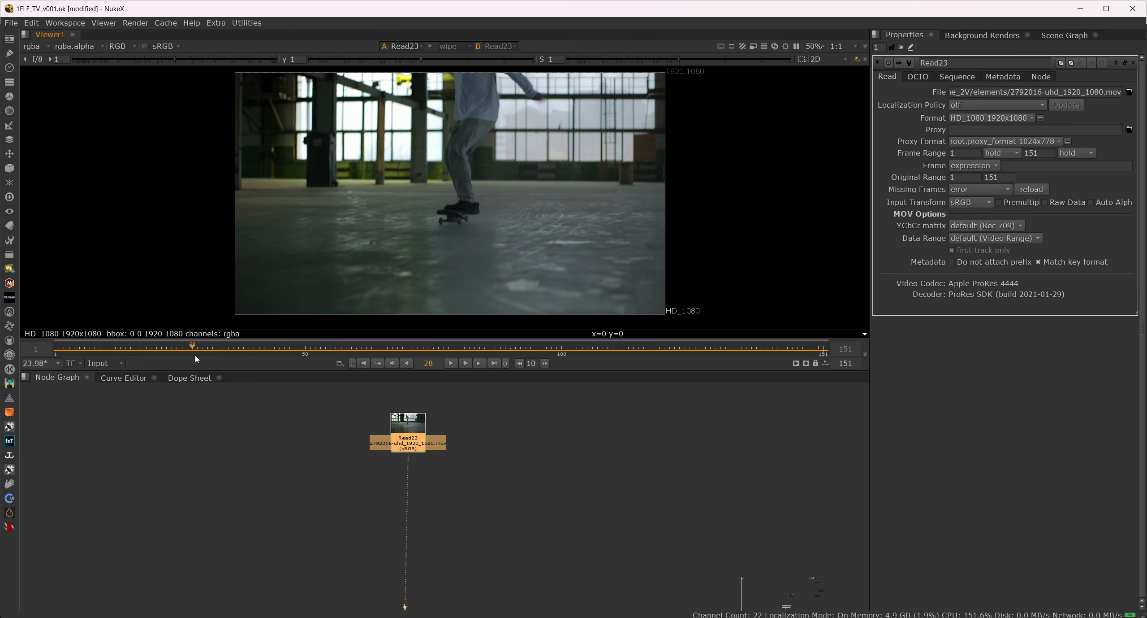
pyautogui.press('Left')
pyautogui.press('Right')
pyautogui.press('Right')
pyautogui.press('Right')
pyautogui.press('Right')
pyautogui.press('Left')
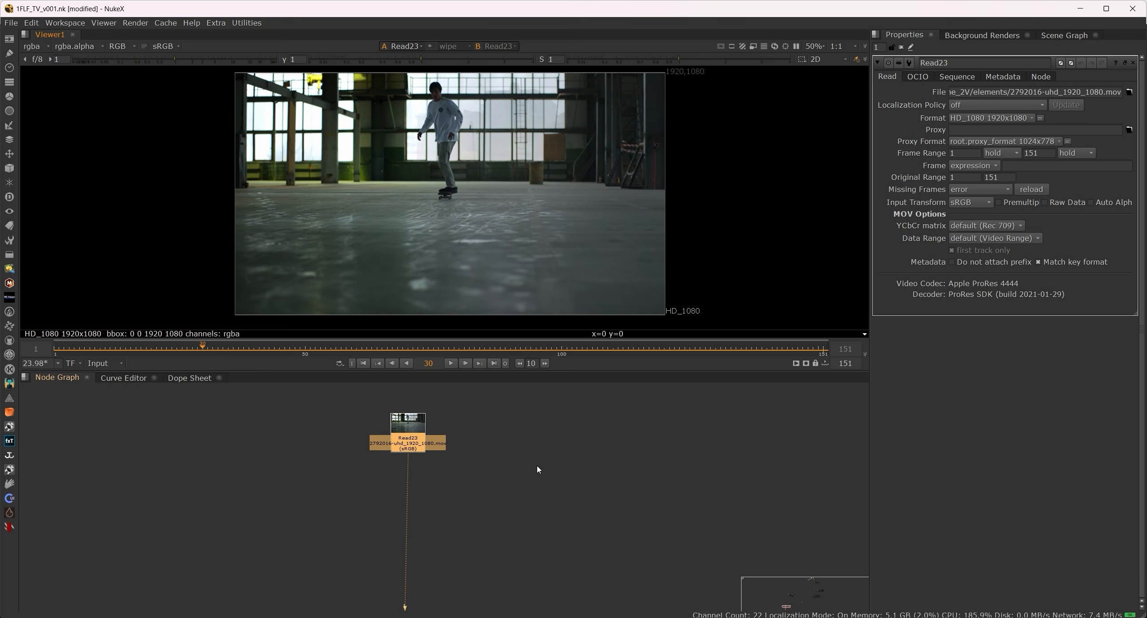
pyautogui.click(584, 468)
pyautogui.press('Tab')
pyautogui.write('fr')
pyautogui.click(508, 476)
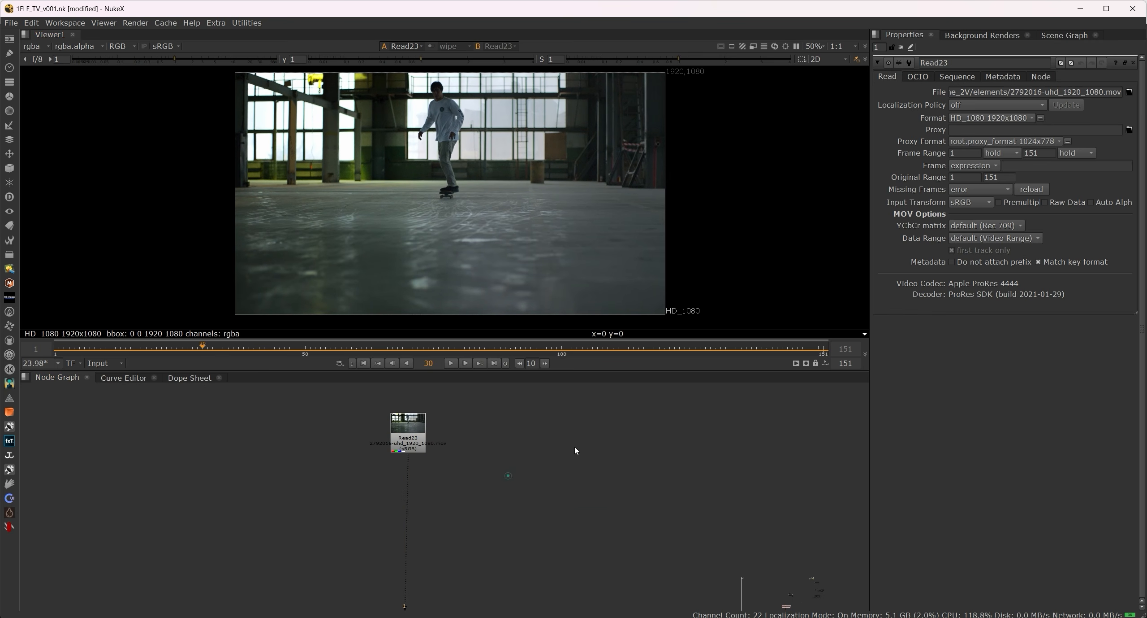
pyautogui.moveTo(574, 460); pyautogui.dragTo(409, 431)
# Step: Insert a dot into the connection between the Read node and the FrameHold, placing it directly above the FrameHold
pyautogui.keyDown('ctrl'); pyautogui.click(496, 452); pyautogui.keyUp('ctrl')
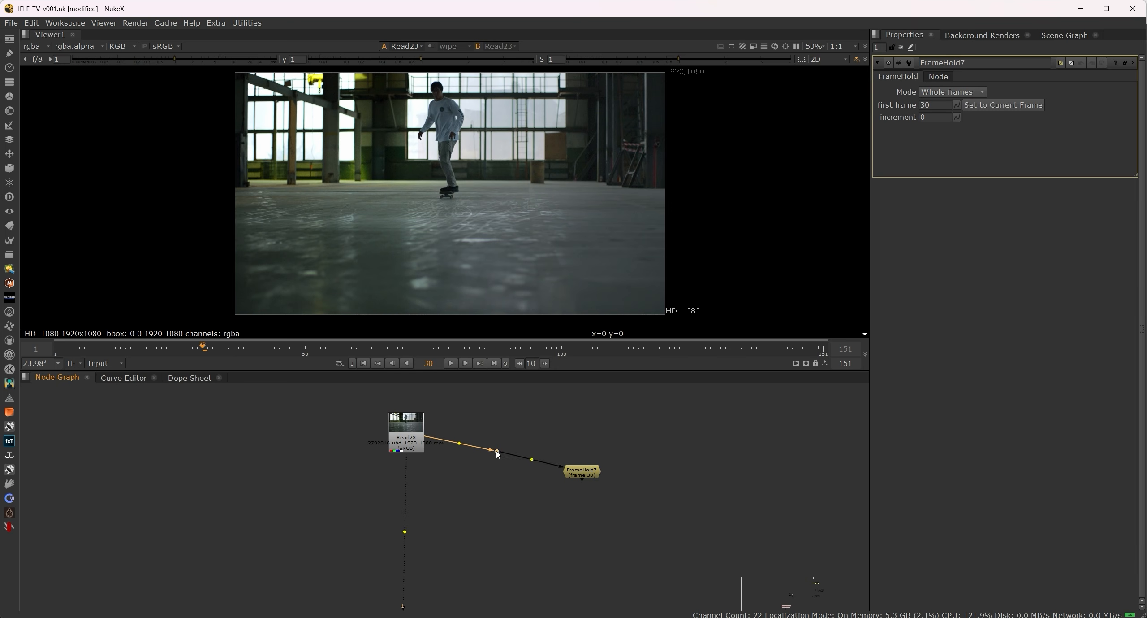
pyautogui.moveTo(496, 452); pyautogui.dragTo(582, 433)
pyautogui.moveTo(626, 469); pyautogui.dragTo(510, 477)
# Step: Add a second FrameHold node frozen at frame 122 and connect it to the dot
pyautogui.click(679, 484)
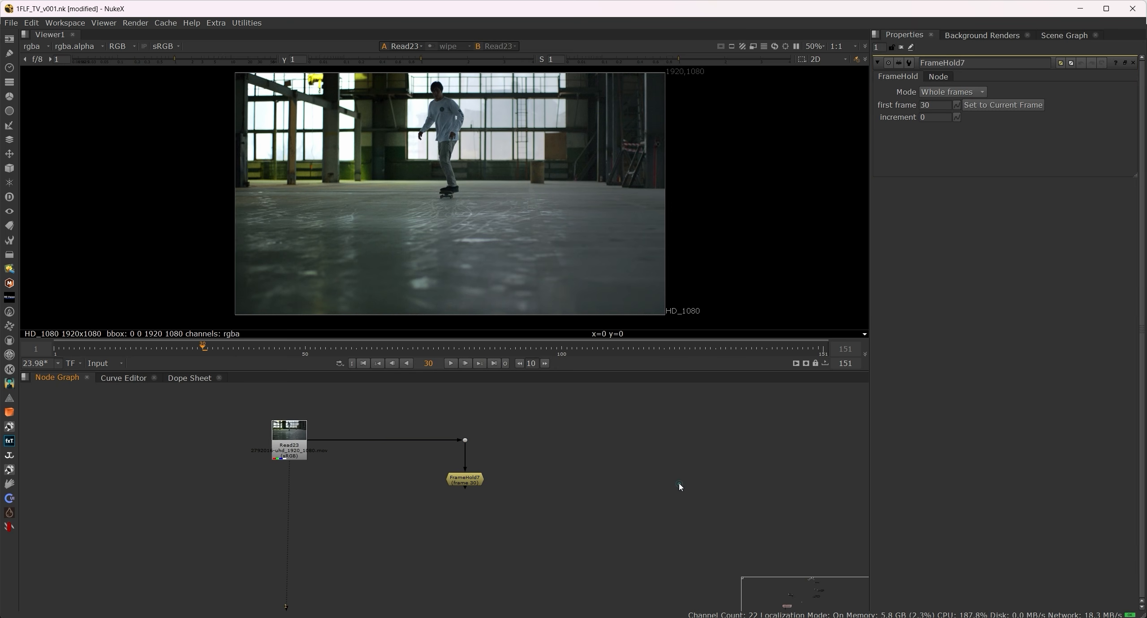
pyautogui.press('Tab')
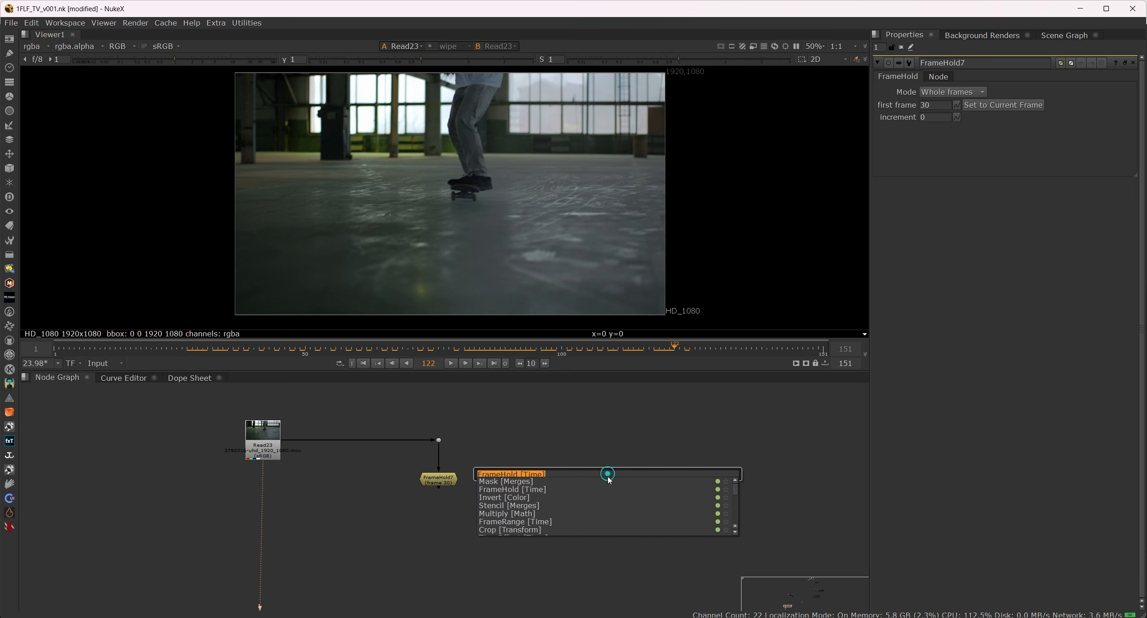
pyautogui.write('fra')
pyautogui.press('Down')
pyautogui.press('Return')
pyautogui.moveTo(661, 428); pyautogui.dragTo(662, 436)
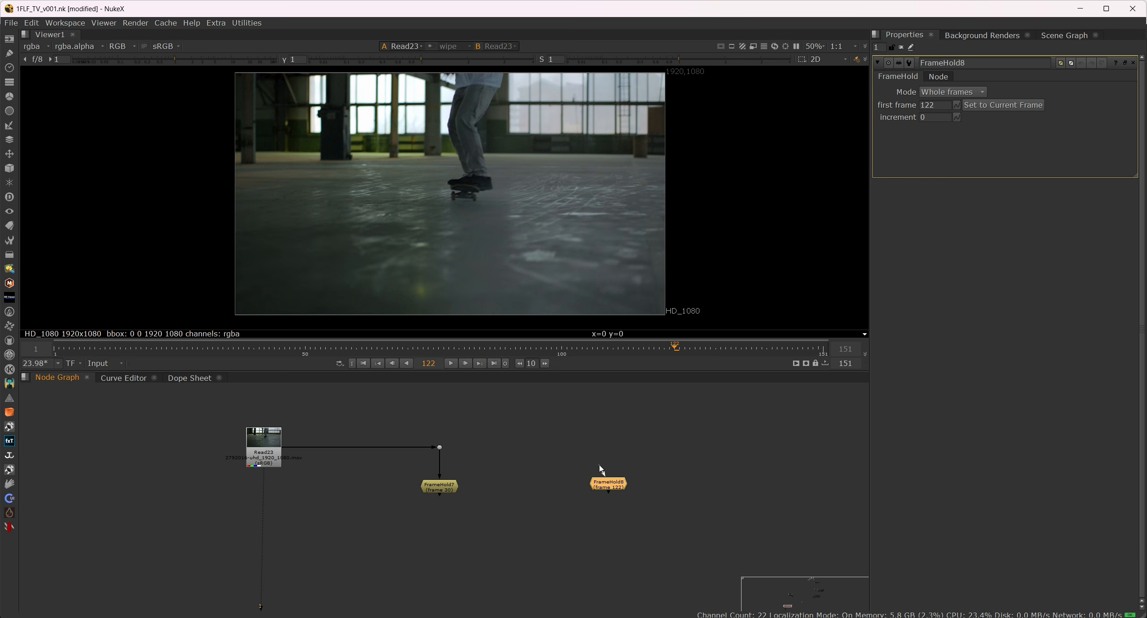
pyautogui.moveTo(602, 469); pyautogui.dragTo(438, 447)
# Step: Insert a dot above the frame 122 FrameHold to route its connection, and show that node in the viewer
pyautogui.moveTo(517, 463); pyautogui.dragTo(609, 440)
pyautogui.moveTo(618, 482); pyautogui.dragTo(618, 486)
pyautogui.press('1')
# Step: Add a MorphDissolve node below the two FrameHolds and connect both of them to its inputs
pyautogui.click(576, 504)
pyautogui.moveTo(429, 546); pyautogui.dragTo(471, 517)
pyautogui.press('Tab')
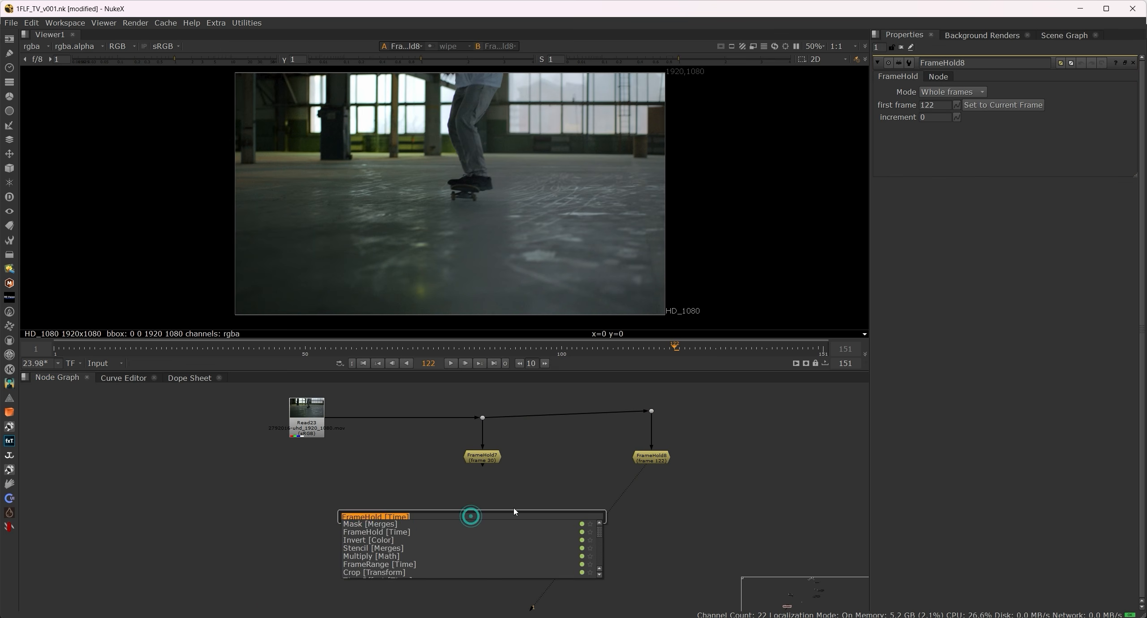
pyautogui.write('morp')
pyautogui.click(398, 524)
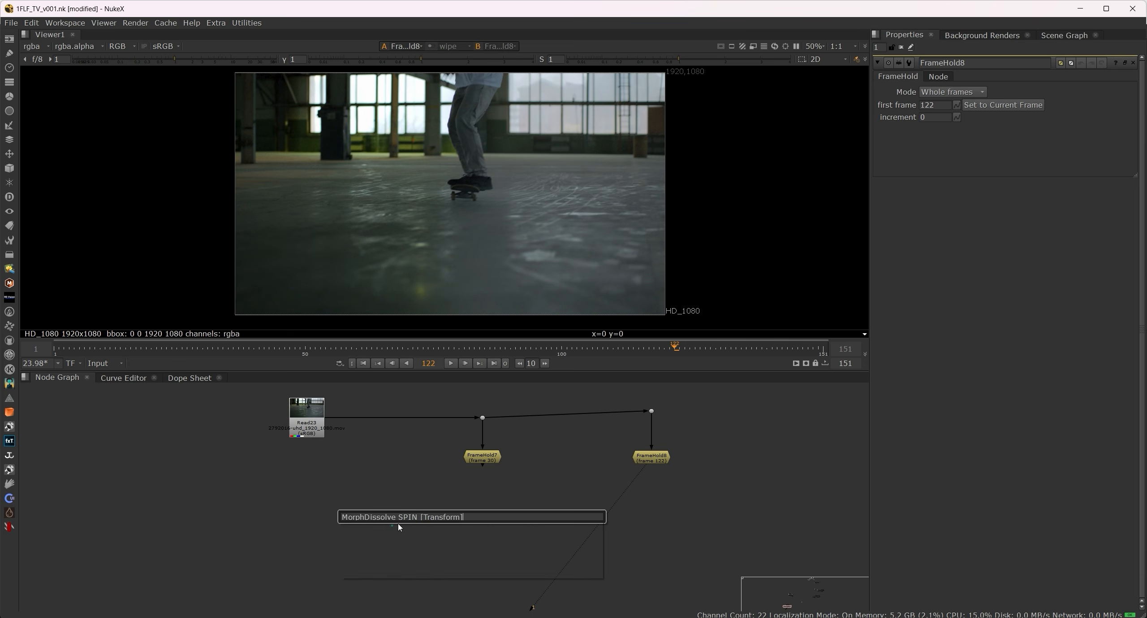
pyautogui.click(527, 500)
pyautogui.moveTo(483, 503); pyautogui.dragTo(485, 459)
# Step: Keyframe the MorphDissolve's Morph value at 0 on frame 30 and at 1 on frame 122
pyautogui.click(203, 347)
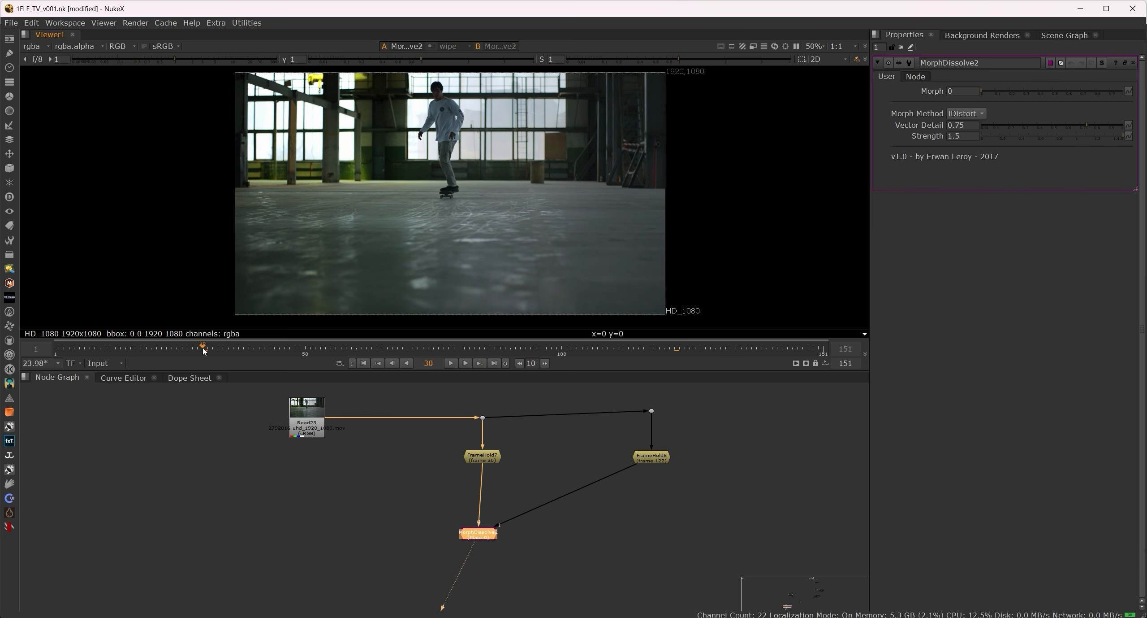
pyautogui.click(1129, 91)
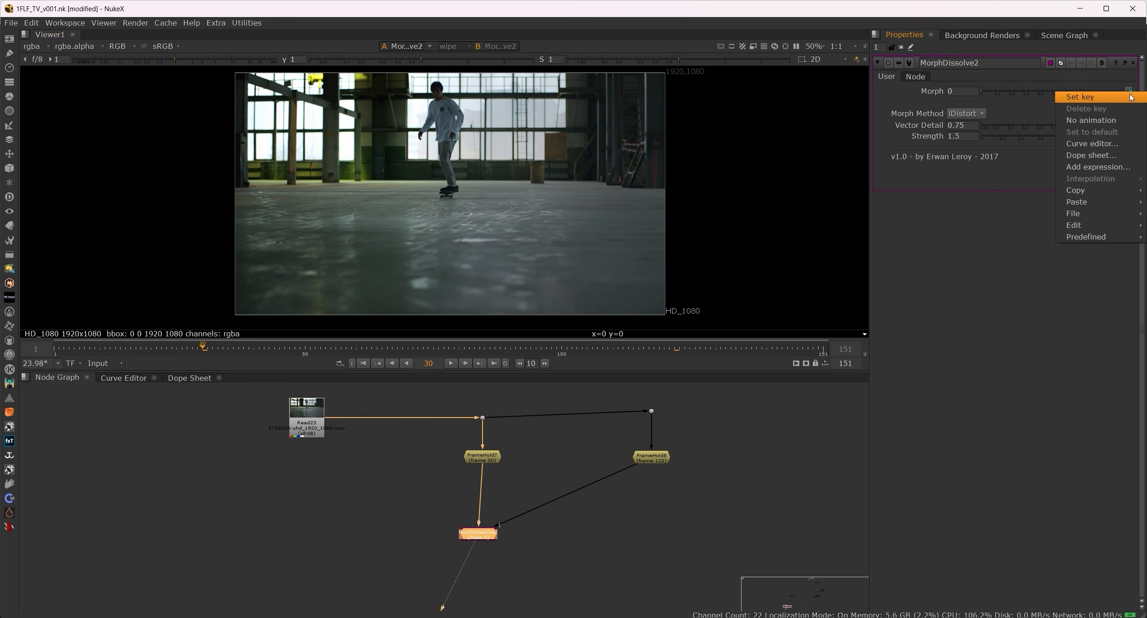
pyautogui.click(1123, 89)
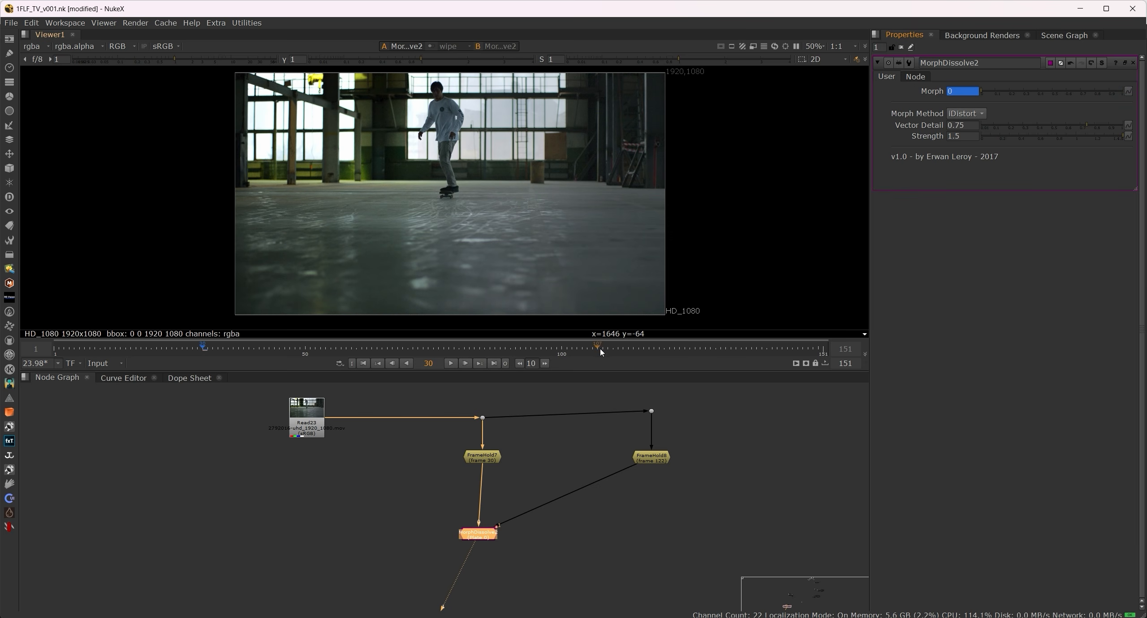
pyautogui.click(675, 349)
pyautogui.click(963, 91)
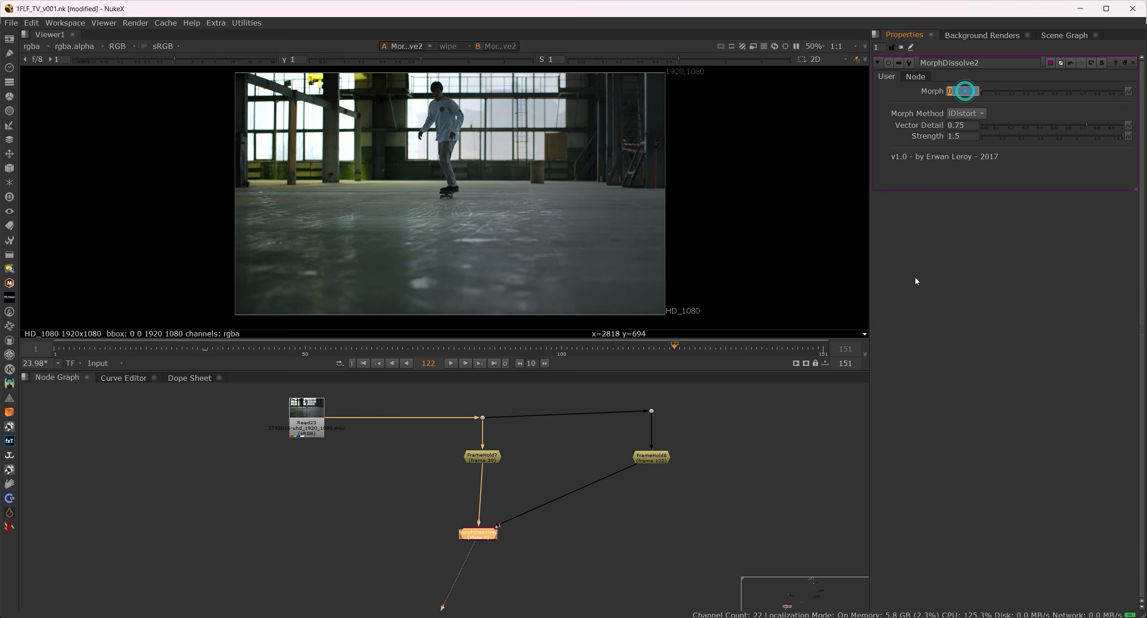
pyautogui.write('1')
pyautogui.press('Return')
# Step: Set the MorphDissolve's morph method to Kronos, with vector detail 2 and strength 2
pyautogui.click(946, 293)
pyautogui.click(972, 109)
pyautogui.click(977, 124)
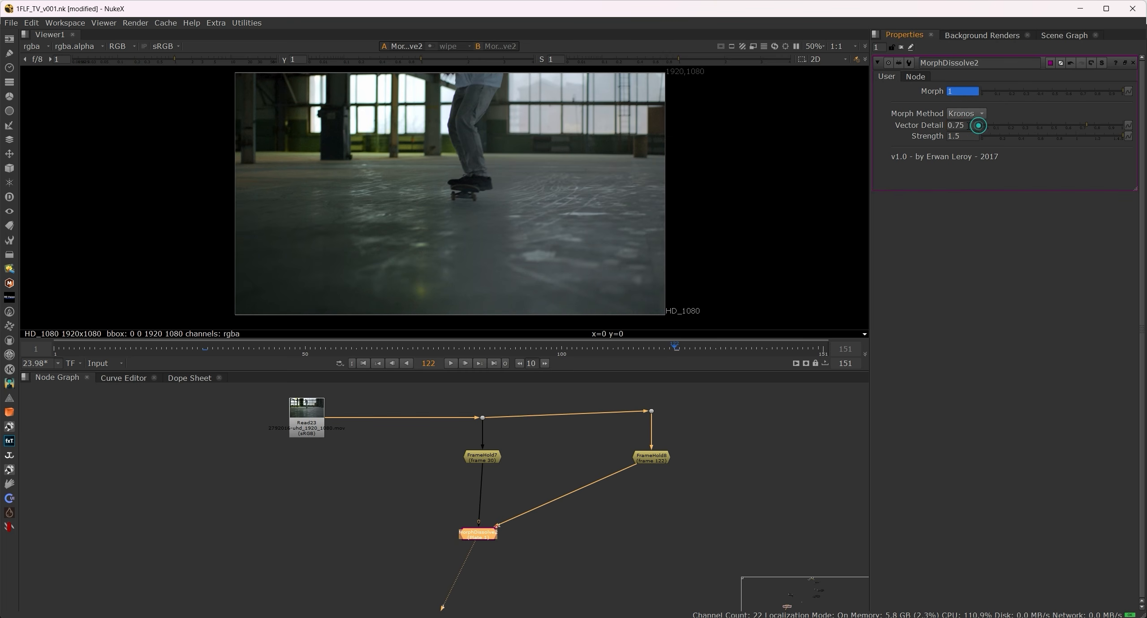
pyautogui.moveTo(968, 126); pyautogui.dragTo(905, 140)
pyautogui.write('2')
pyautogui.press('Tab')
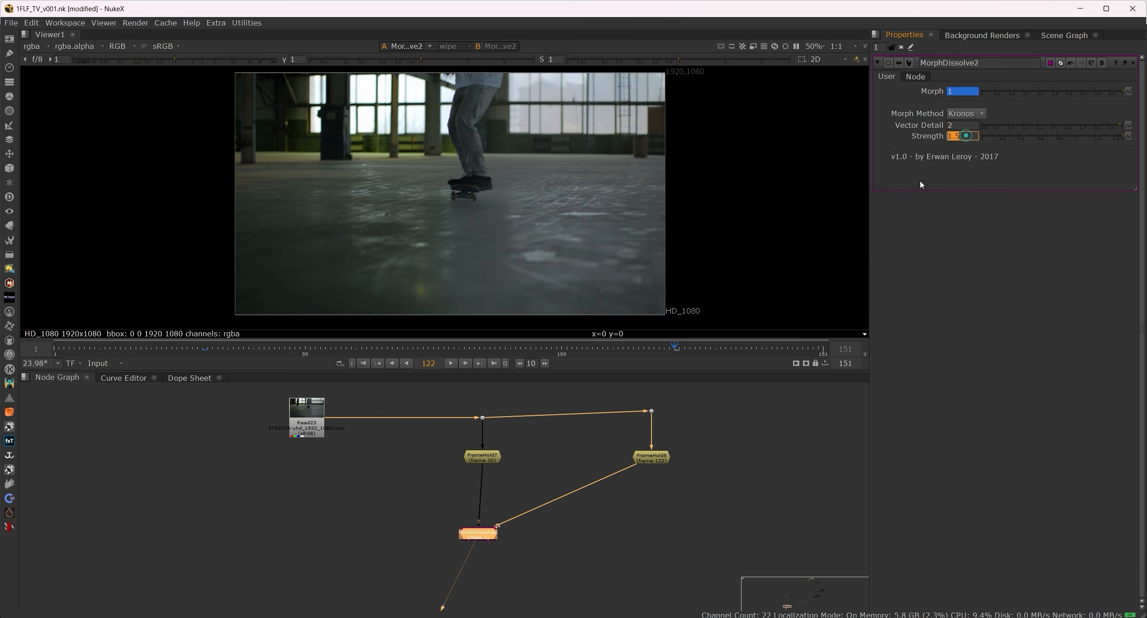
pyautogui.write('2')
pyautogui.click(954, 260)
# Step: Add a Switch node to the graph beside the MorphDissolve node
pyautogui.moveTo(407, 506); pyautogui.dragTo(535, 489)
pyautogui.click(535, 489)
pyautogui.press('Tab')
pyautogui.write('sw')
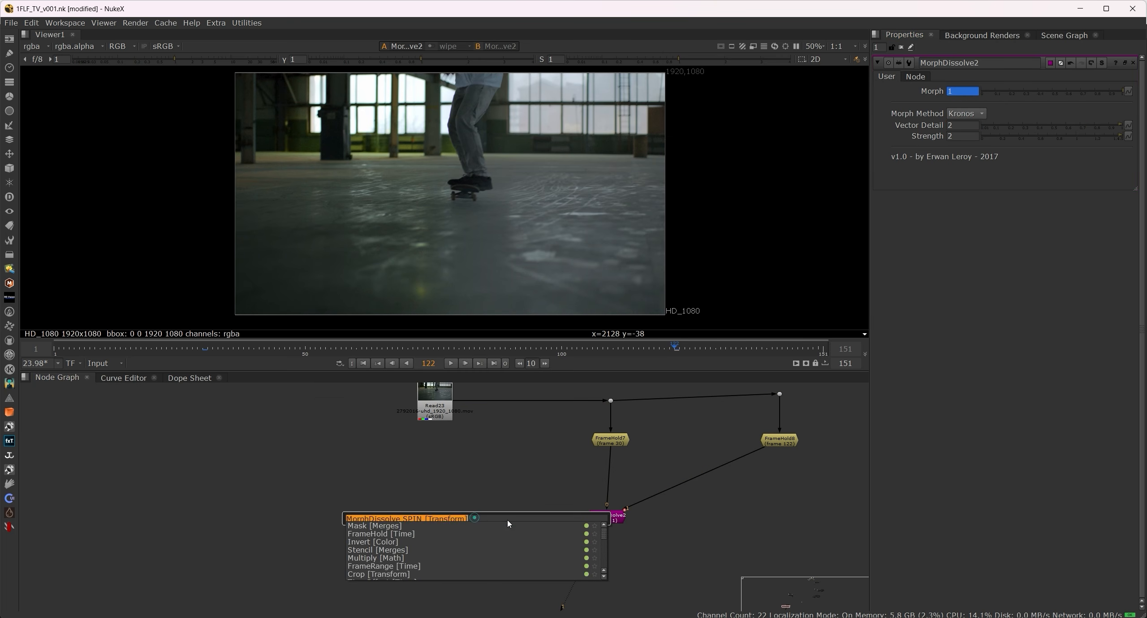
pyautogui.write('8i')
pyautogui.press('BackSpace')
pyautogui.press('BackSpace')
pyautogui.press('BackSpace')
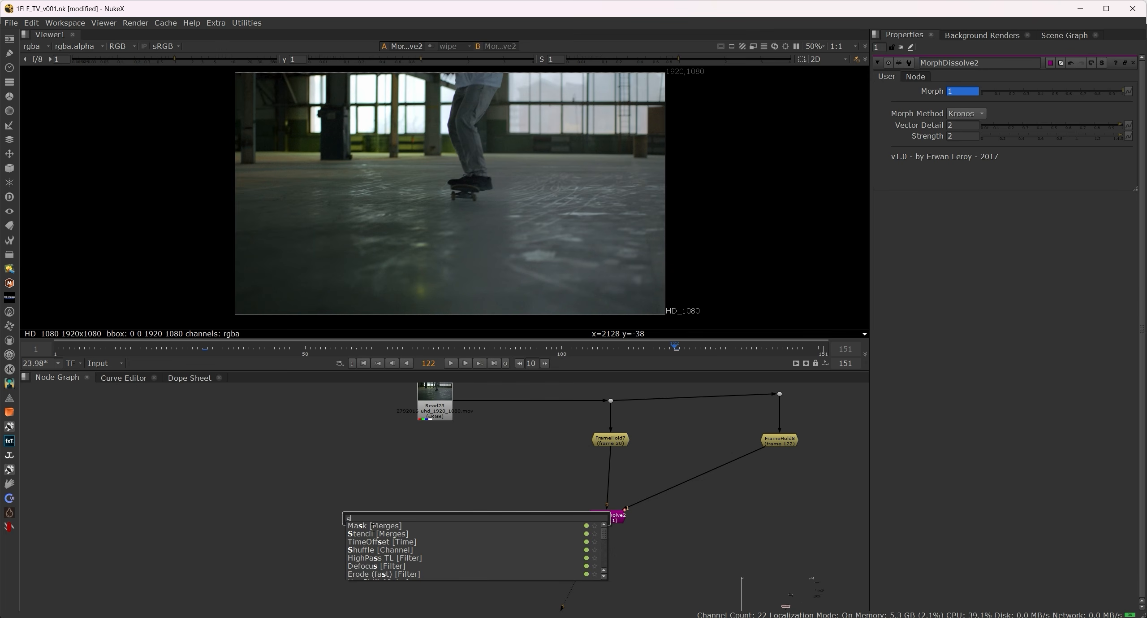
pyautogui.write('w')
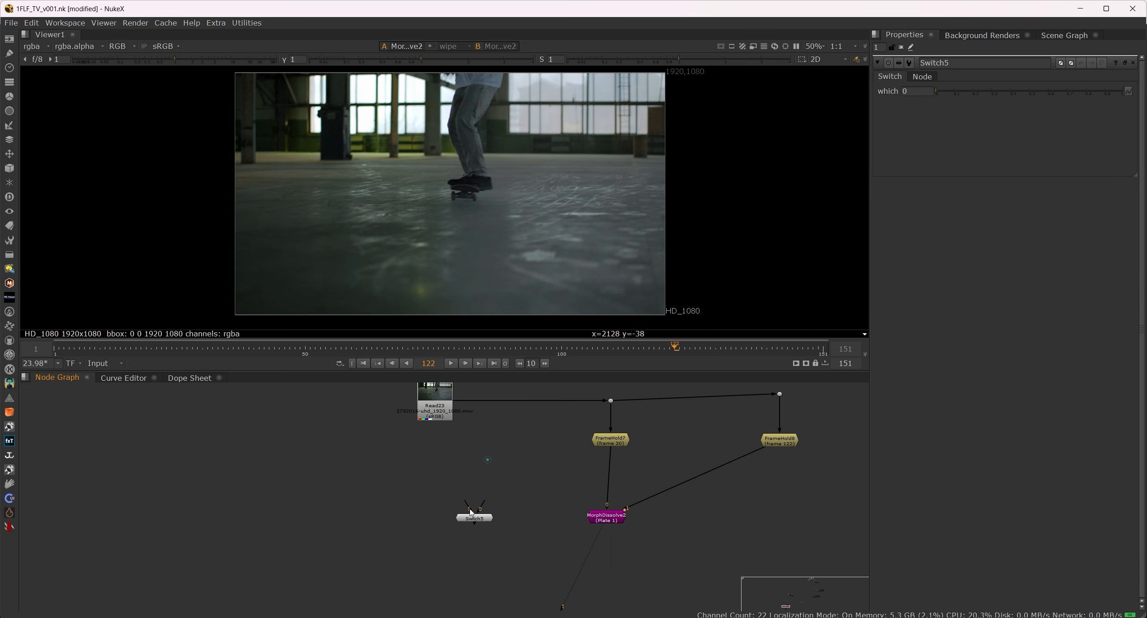
pyautogui.press('Return')
# Step: Connect the MorphDissolve to the Switch, place the Switch under the Read node as its other input, and view its output
pyautogui.moveTo(483, 501); pyautogui.dragTo(601, 521)
pyautogui.moveTo(451, 522); pyautogui.dragTo(434, 520)
pyautogui.press('1')
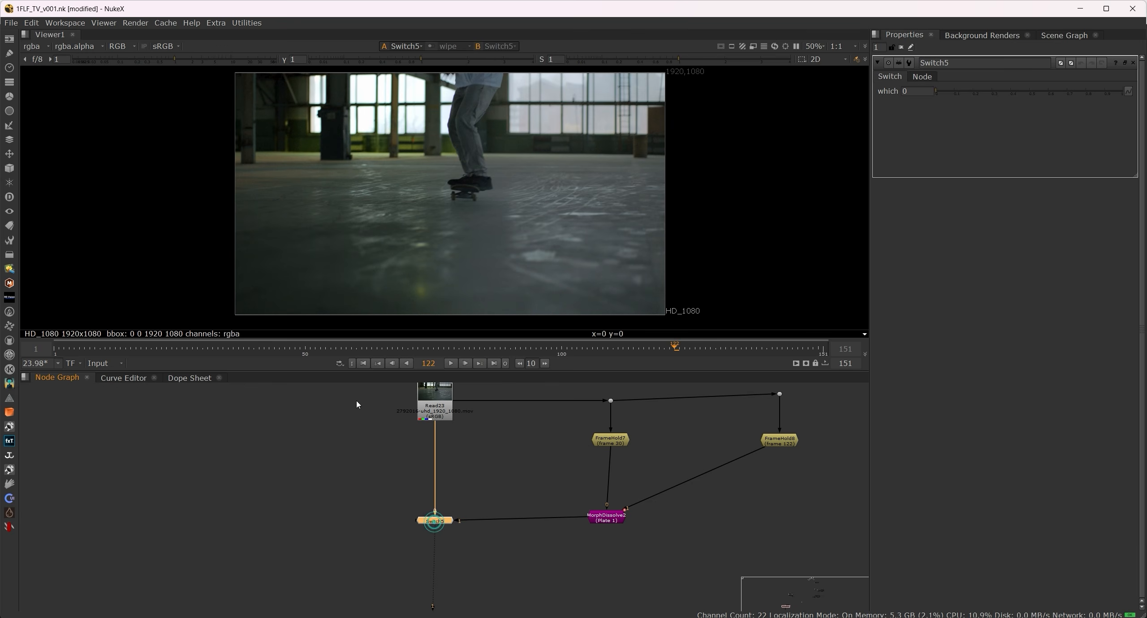
# Step: Keyframe the Switch's which value at 1 on frame 31 and at 0 on frame 30
pyautogui.moveTo(269, 352); pyautogui.dragTo(203, 347)
pyautogui.press('Right')
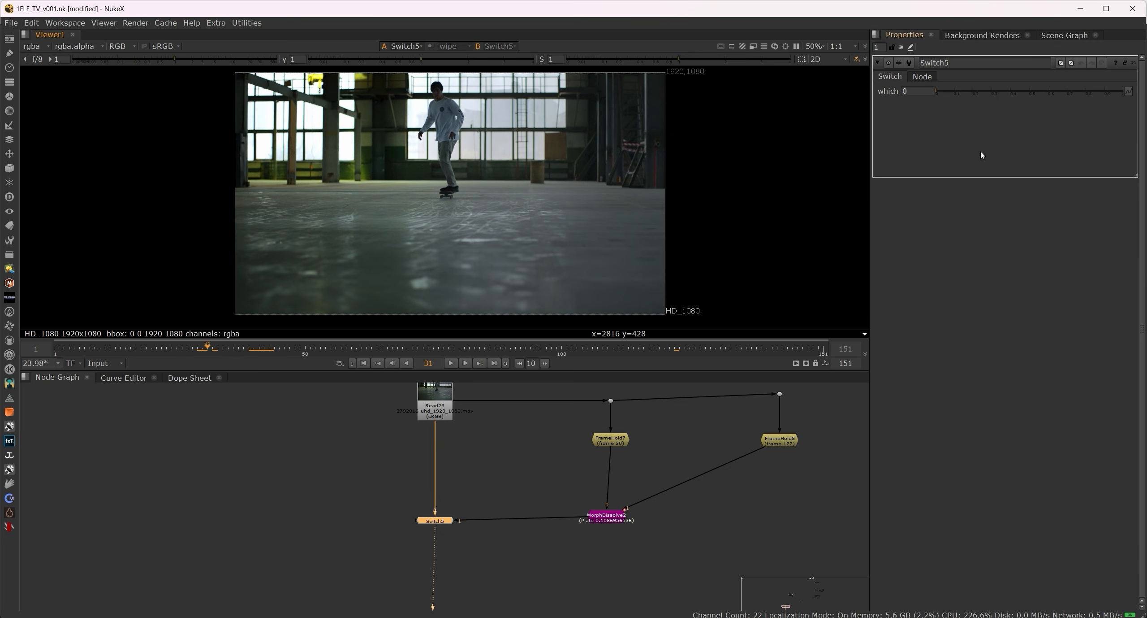
pyautogui.click(1129, 92)
pyautogui.click(1127, 94)
pyautogui.doubleClick(922, 91)
pyautogui.write('1')
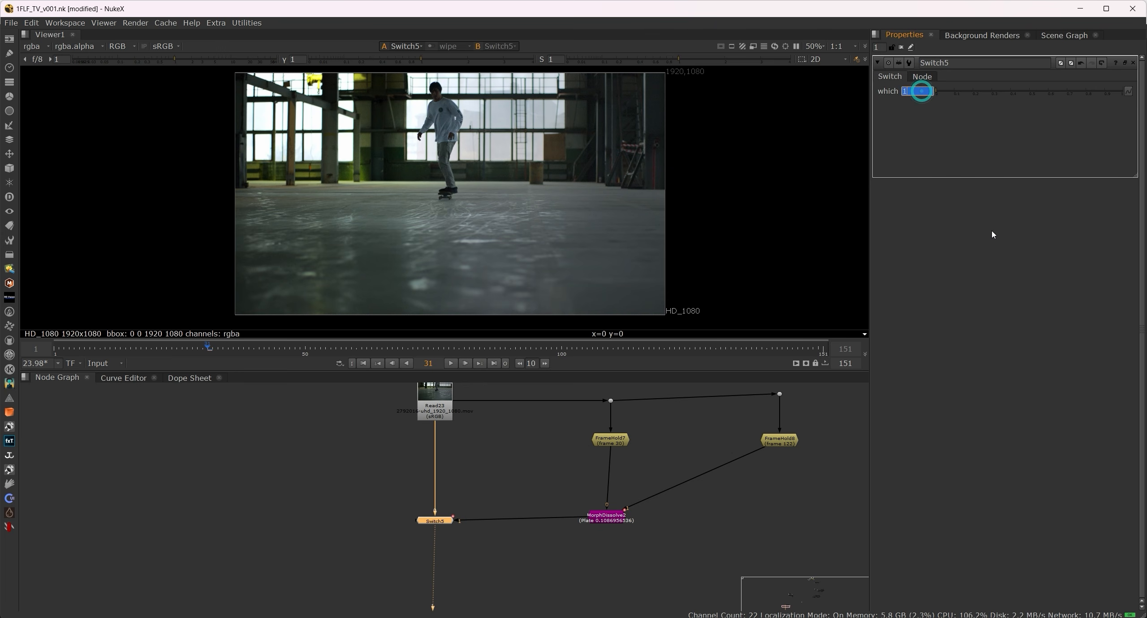
pyautogui.click(993, 234)
pyautogui.press('Left')
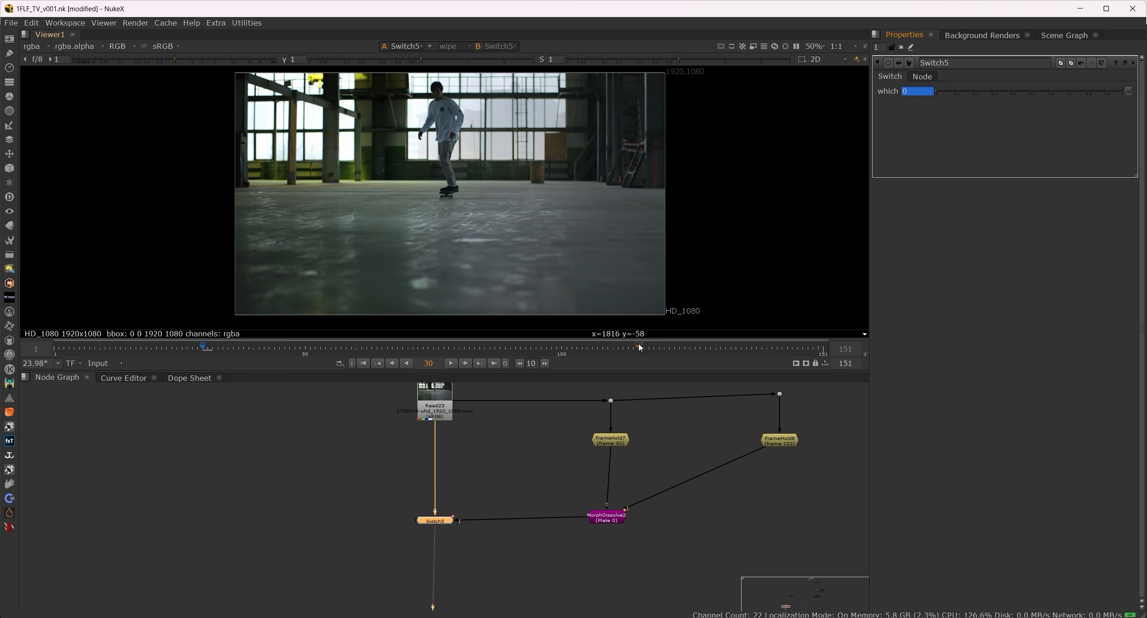
# Step: Keyframe the Switch's which value at 1 on frame 122 and at 0 on frame 123
pyautogui.click(693, 350)
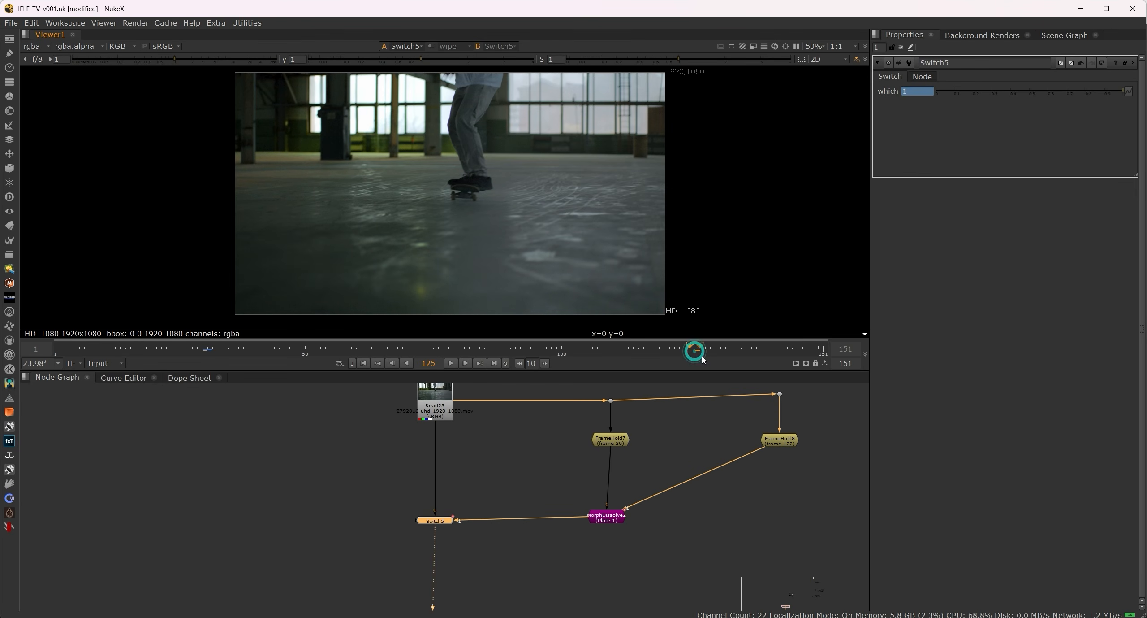
pyautogui.press('Left')
pyautogui.press('Left')
pyautogui.press('Left')
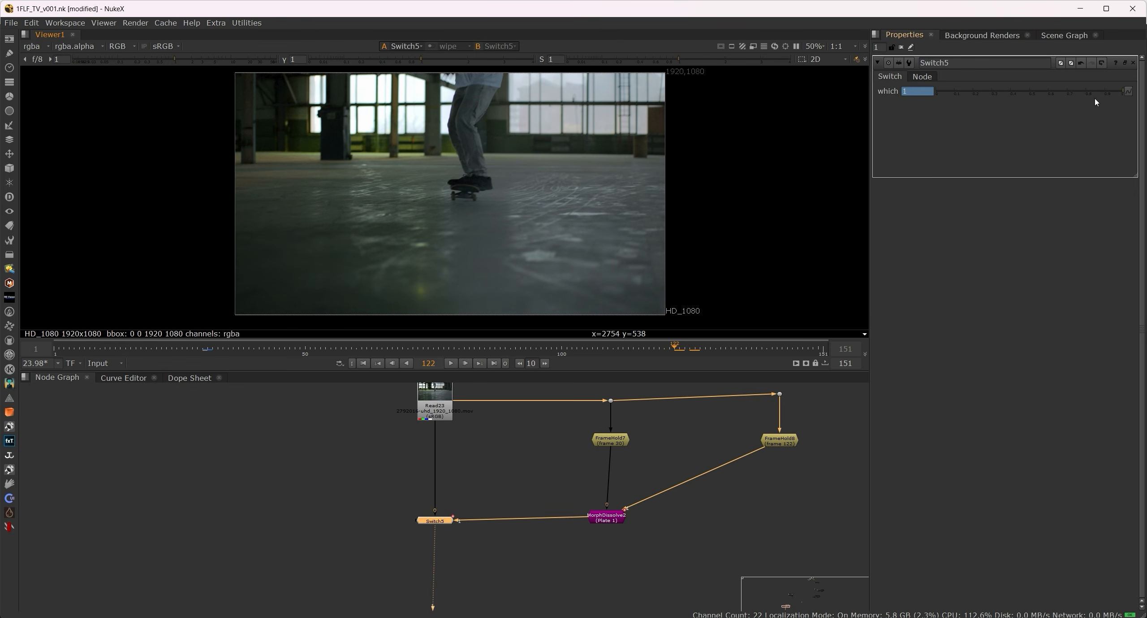
pyautogui.moveTo(1127, 90); pyautogui.dragTo(953, 91)
pyautogui.press('Right')
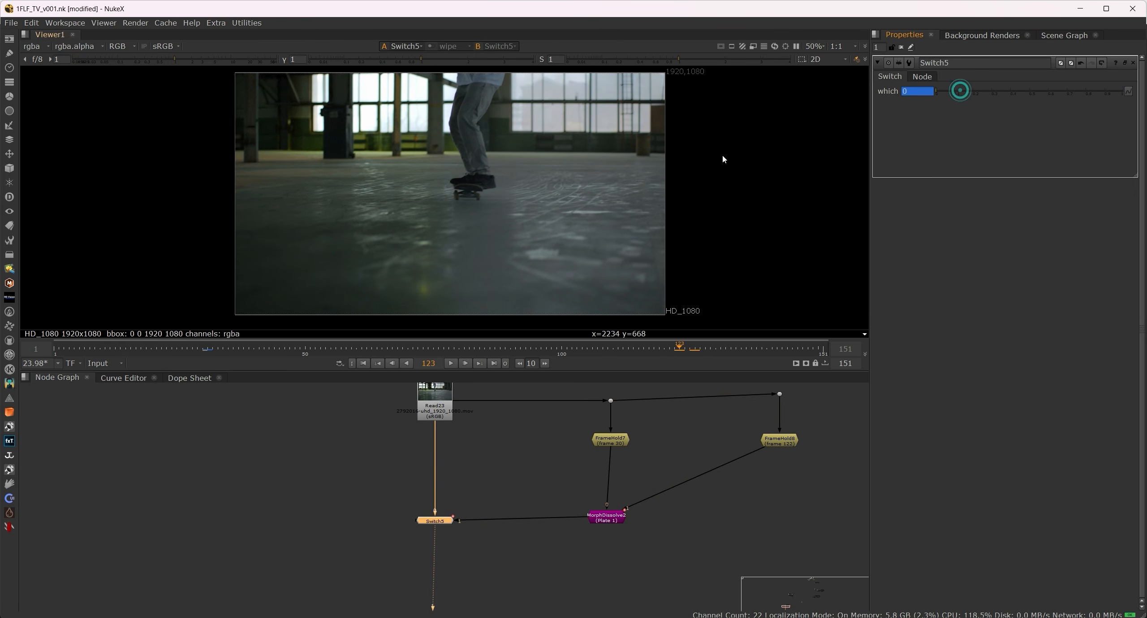
# Step: Align the MorphDissolve node directly below the frame 30 FrameHold and level with the Switch
pyautogui.click(517, 494)
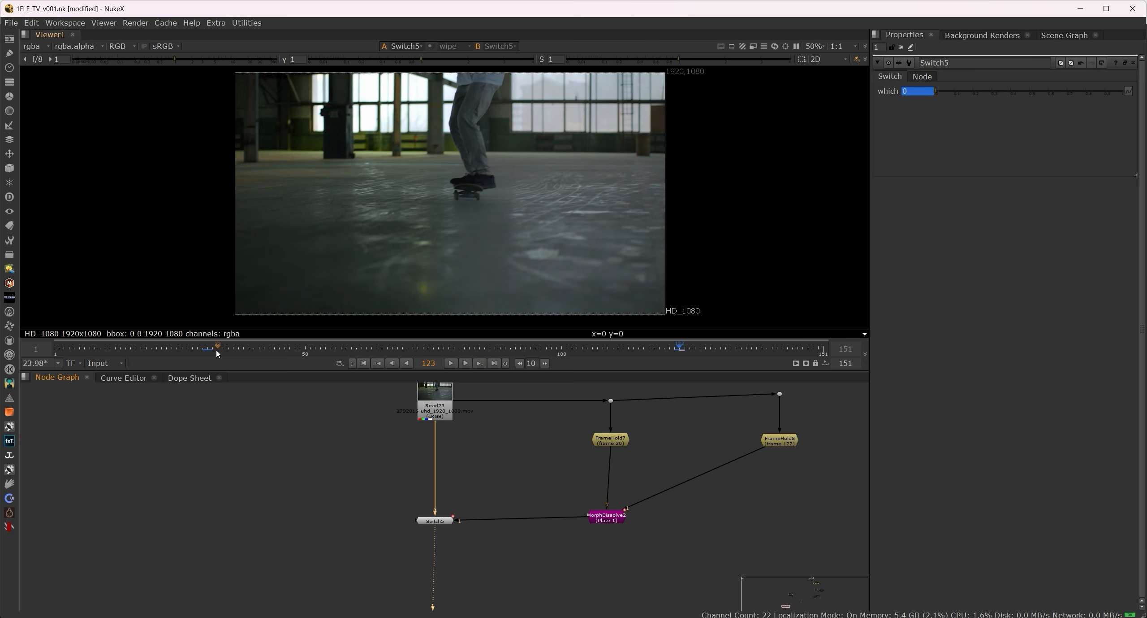
pyautogui.click(511, 480)
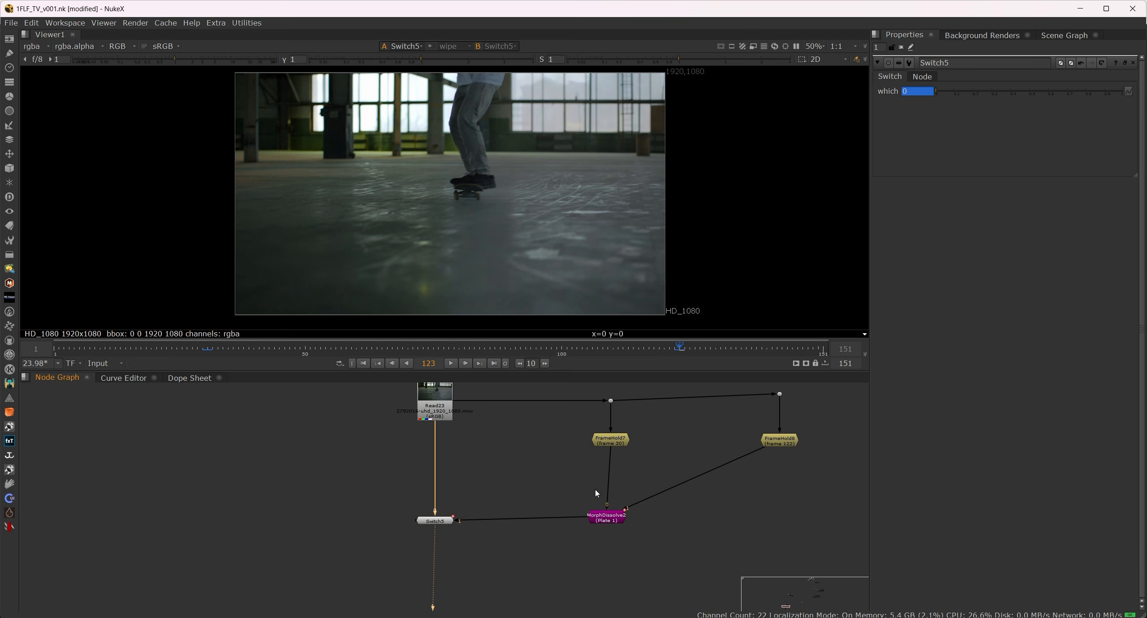
pyautogui.moveTo(575, 479); pyautogui.dragTo(642, 546)
pyautogui.moveTo(612, 520); pyautogui.dragTo(615, 523)
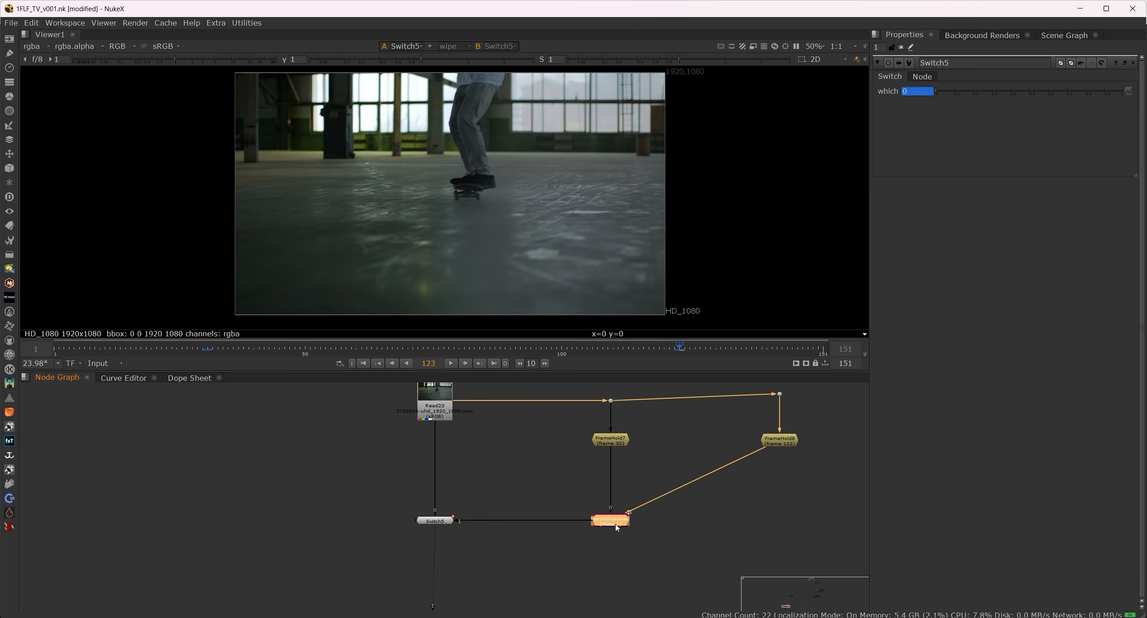
# Step: Examine the MorphDissolve group's internal nodes, including its Kronos branch, and return to the main node graph
pyautogui.doubleClick(616, 526)
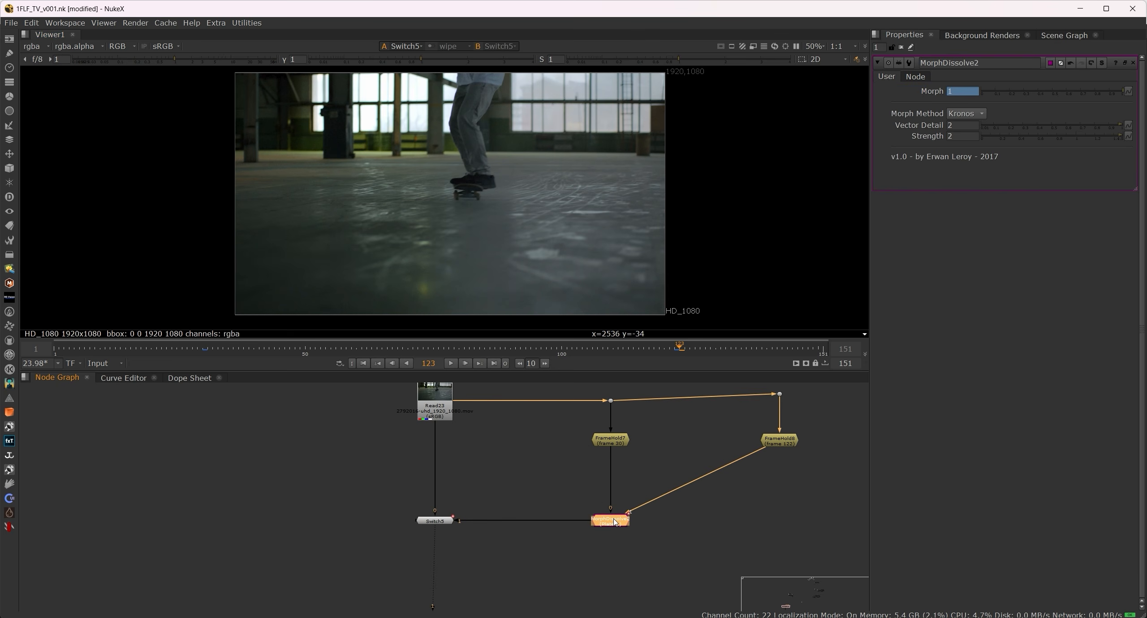
pyautogui.click(1101, 64)
pyautogui.click(537, 479)
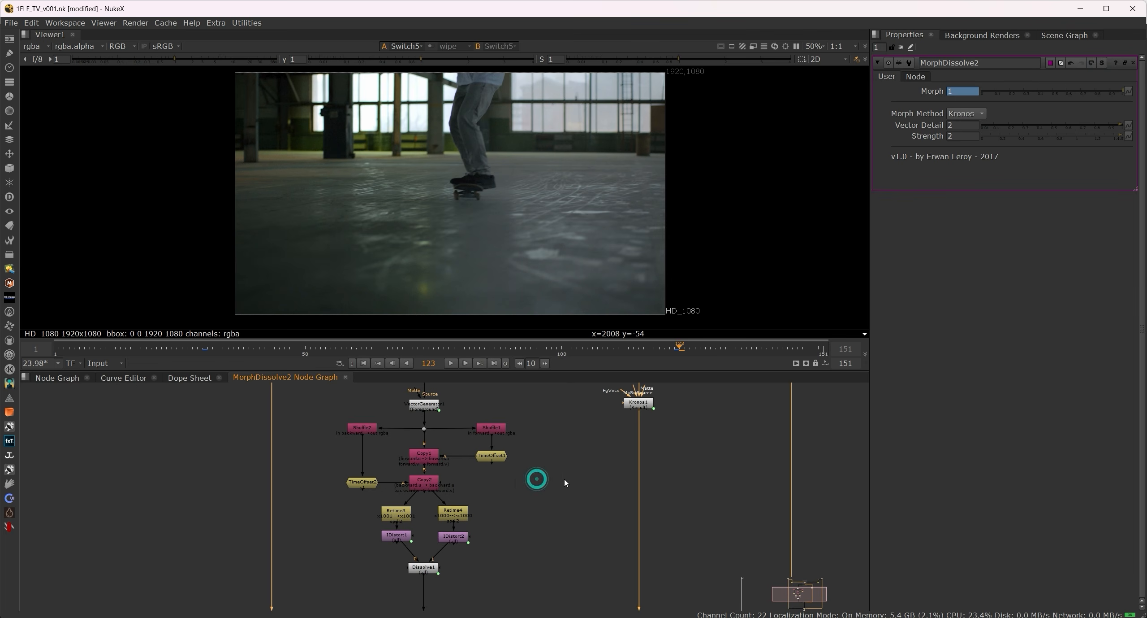
pyautogui.scroll(-2, 565, 483)
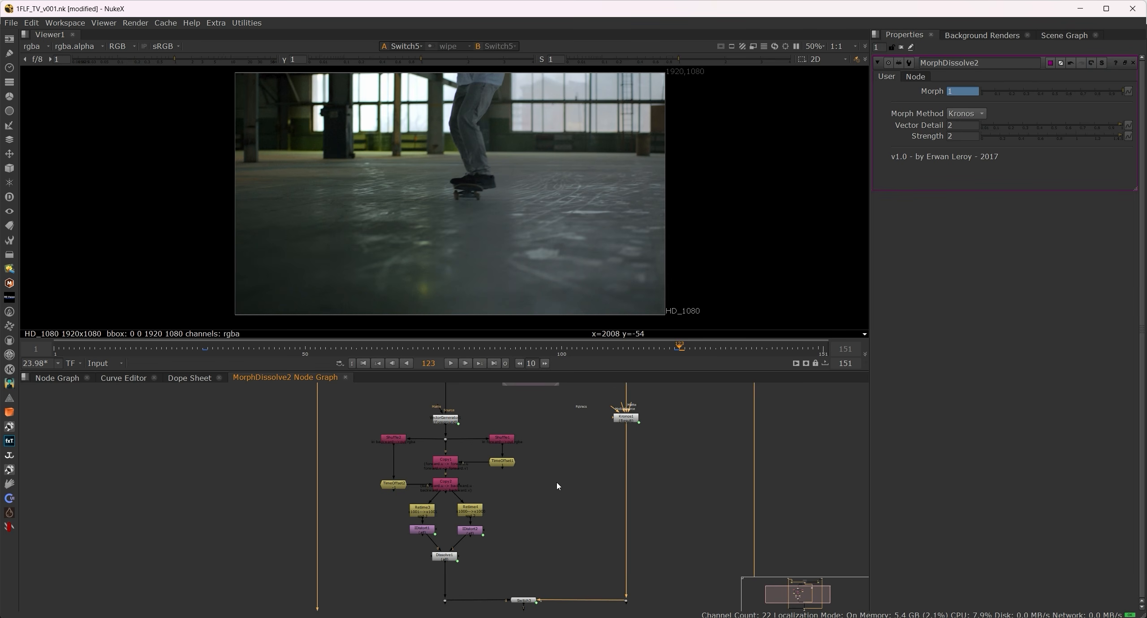
pyautogui.moveTo(658, 405); pyautogui.dragTo(598, 437)
pyautogui.click(66, 380)
# Step: Play back the Switch's output to review the morph transition between the two held frames
pyautogui.click(435, 521)
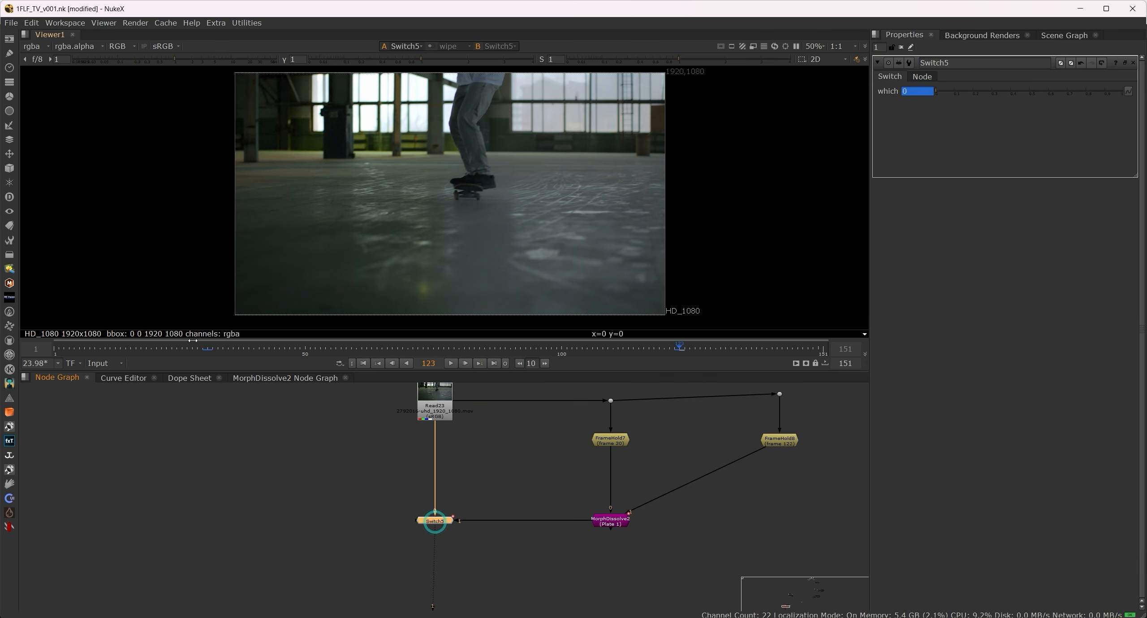
pyautogui.click(451, 363)
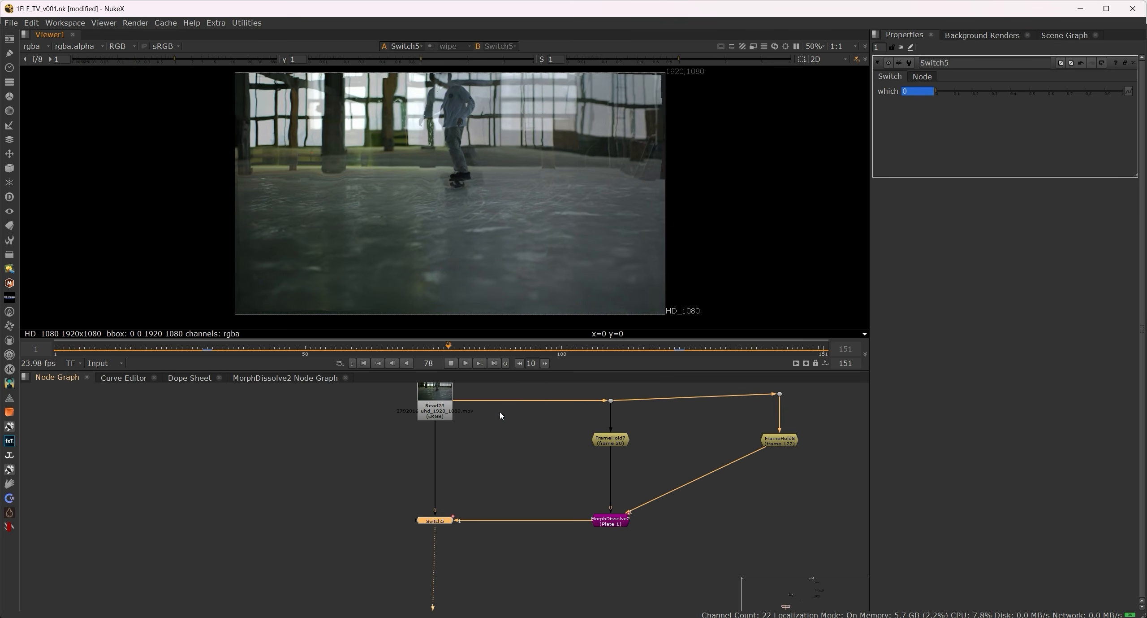
pyautogui.write('1')
# Step: Add a Write node for each FrameHold and connect them to the frame 30 and frame 122 holds
pyautogui.moveTo(679, 440); pyautogui.dragTo(511, 475)
pyautogui.press('w')
pyautogui.moveTo(604, 494); pyautogui.dragTo(523, 485)
pyautogui.press('w')
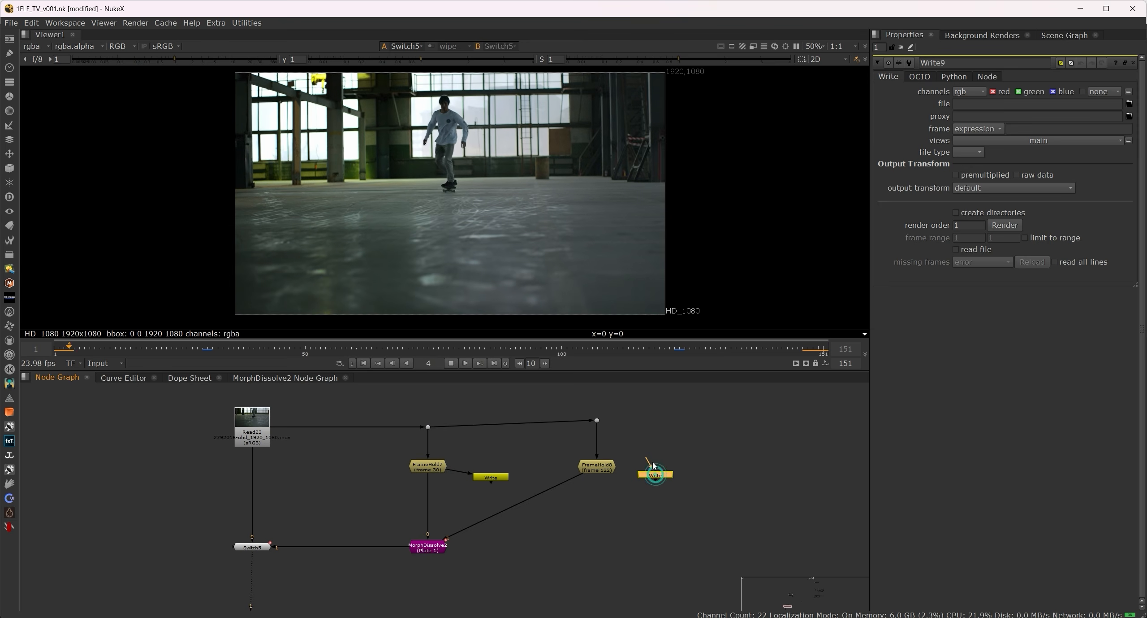
pyautogui.moveTo(656, 467); pyautogui.dragTo(597, 467)
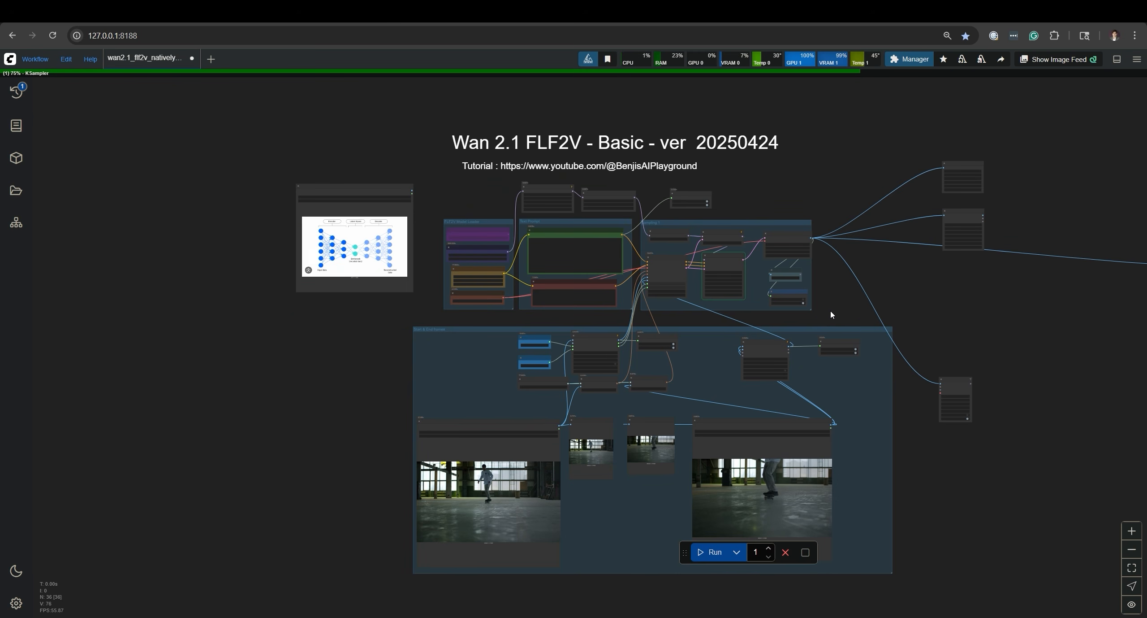
# Step: Switch to ComfyUI and examine the encoder, latent space and decoder diagram in the Wan 2.1 FLF2V workflow
pyautogui.scroll(1, 831, 315)
pyautogui.scroll(1, 648, 325)
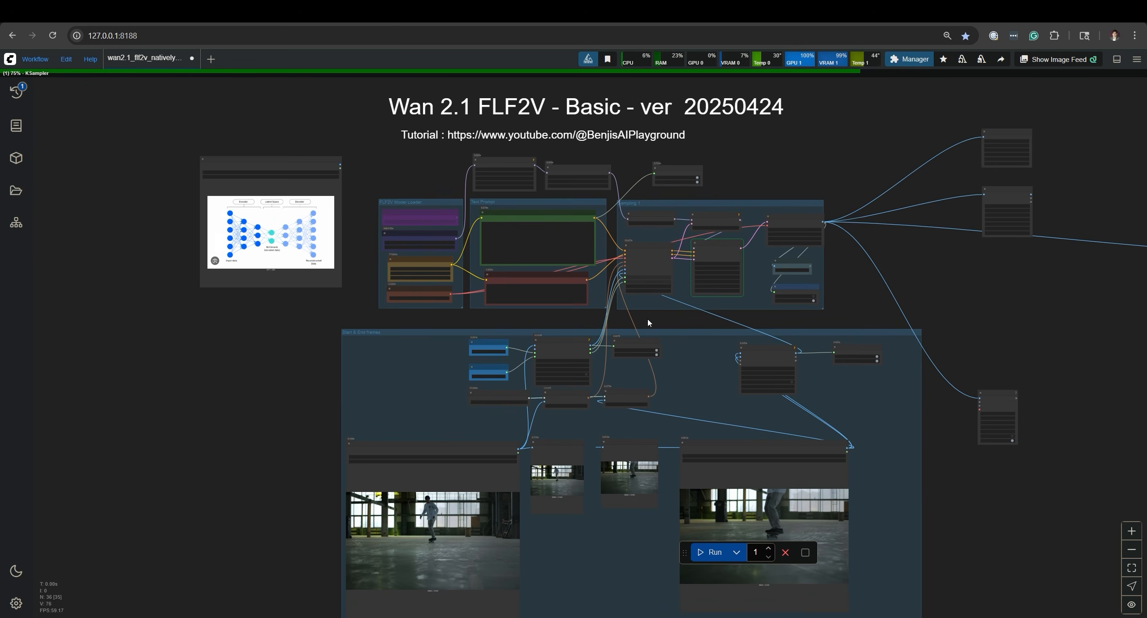
pyautogui.moveTo(648, 322); pyautogui.dragTo(869, 345)
pyautogui.scroll(7, 488, 320)
pyautogui.moveTo(488, 323); pyautogui.dragTo(542, 515)
pyautogui.scroll(2, 414, 392)
pyautogui.scroll(2, 685, 389)
pyautogui.scroll(-2, 717, 393)
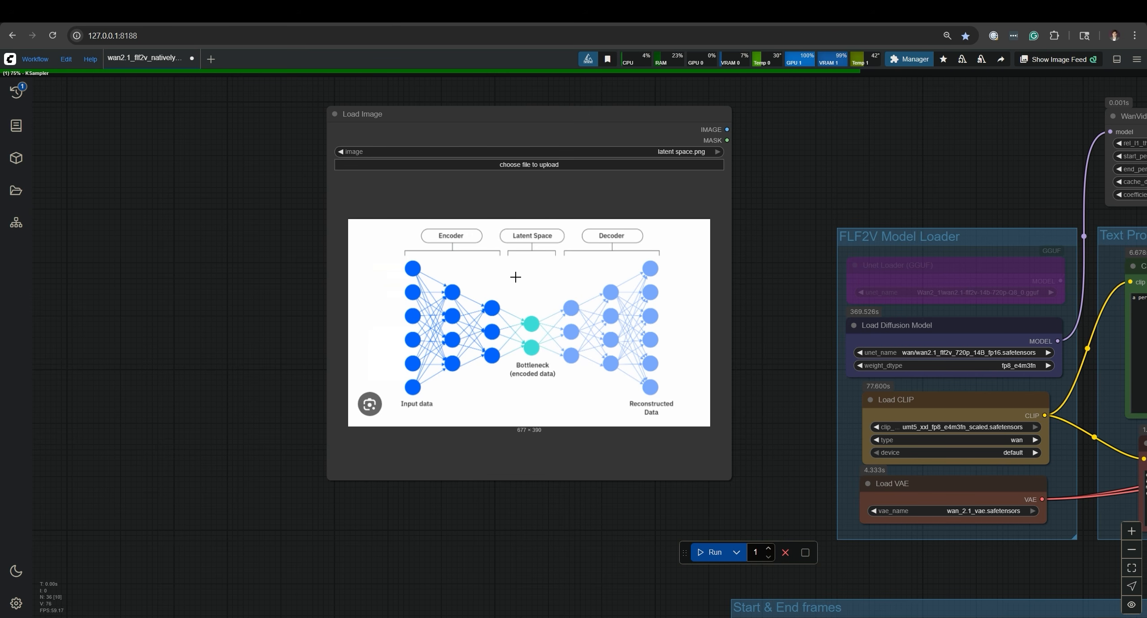
# Step: Examine the Load Diffusion Model, Load CLIP and Load VAE nodes in the FLF2V Model Loader group
pyautogui.moveTo(768, 336); pyautogui.dragTo(298, 268)
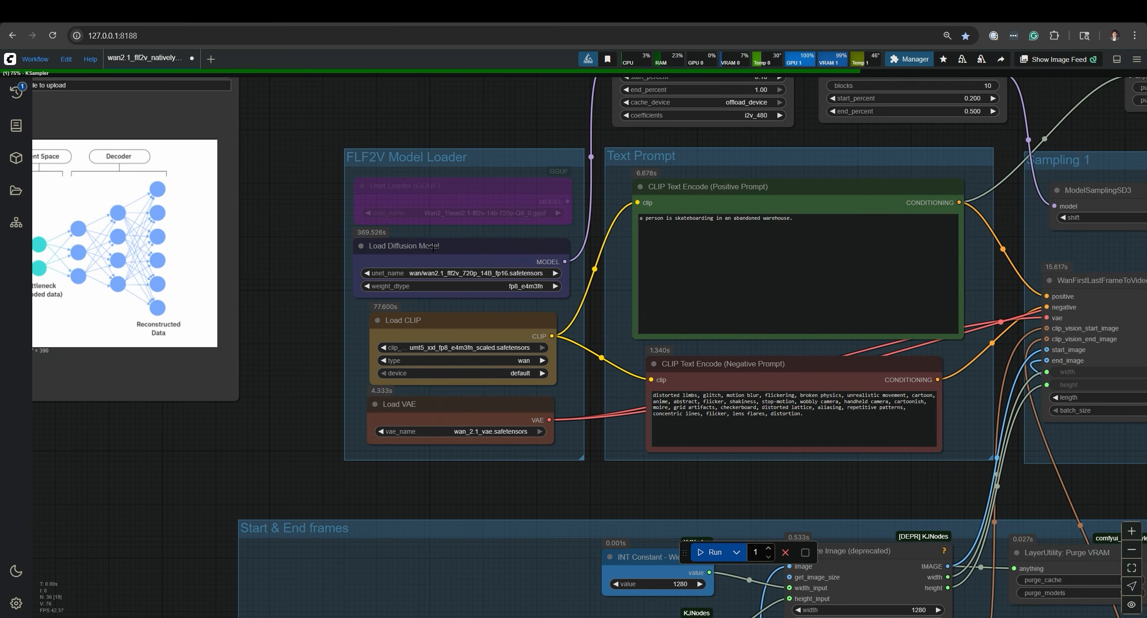
pyautogui.click(433, 248)
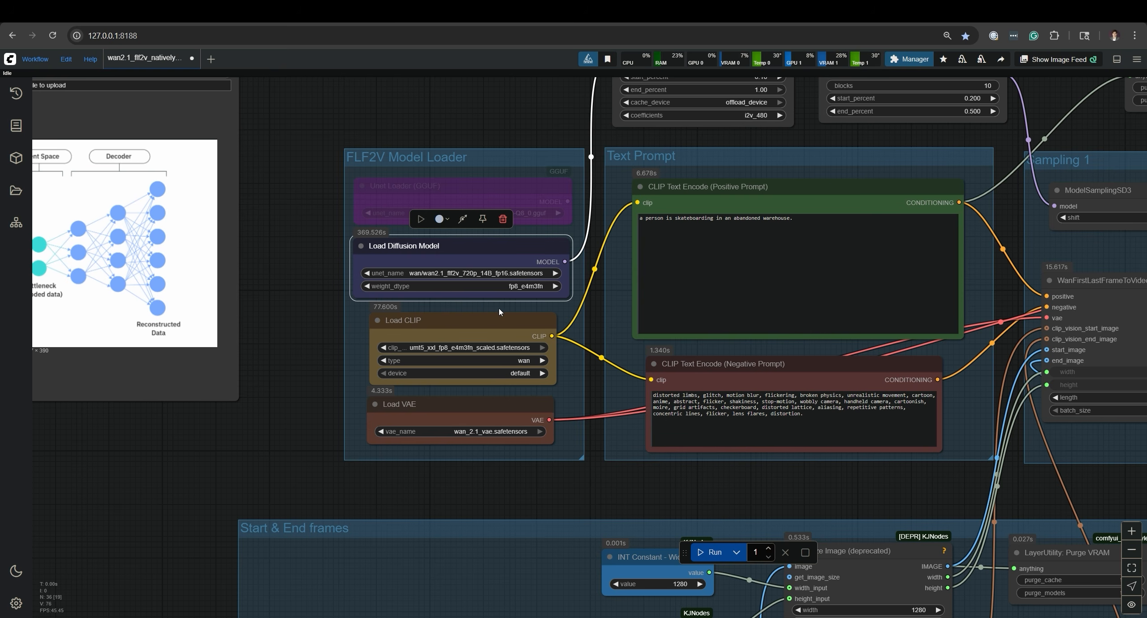
pyautogui.click(496, 323)
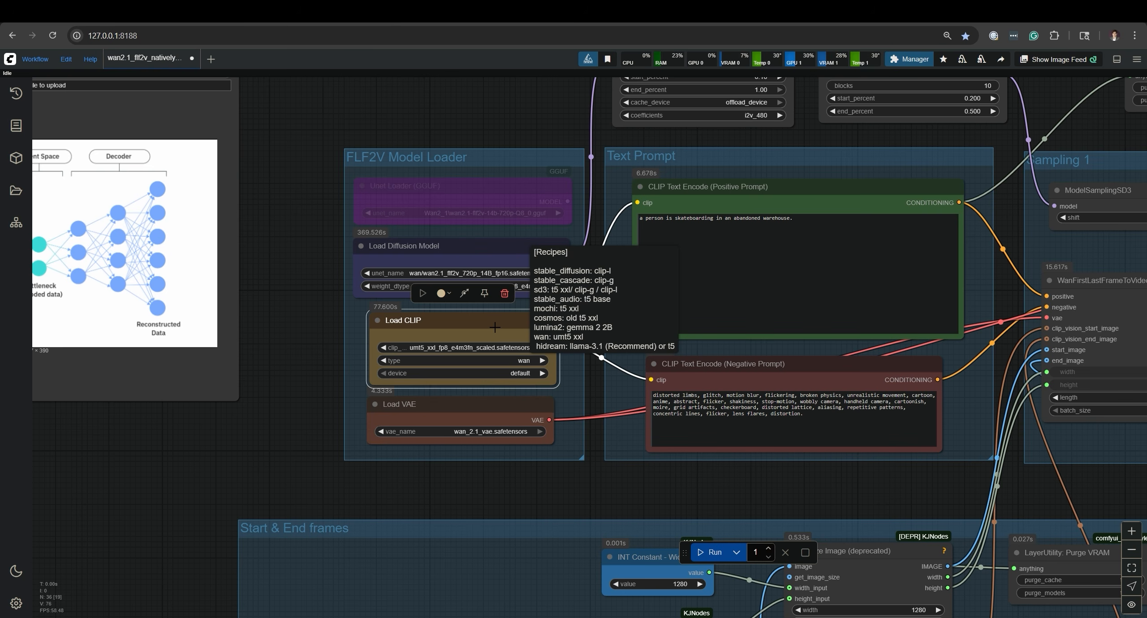
pyautogui.click(473, 407)
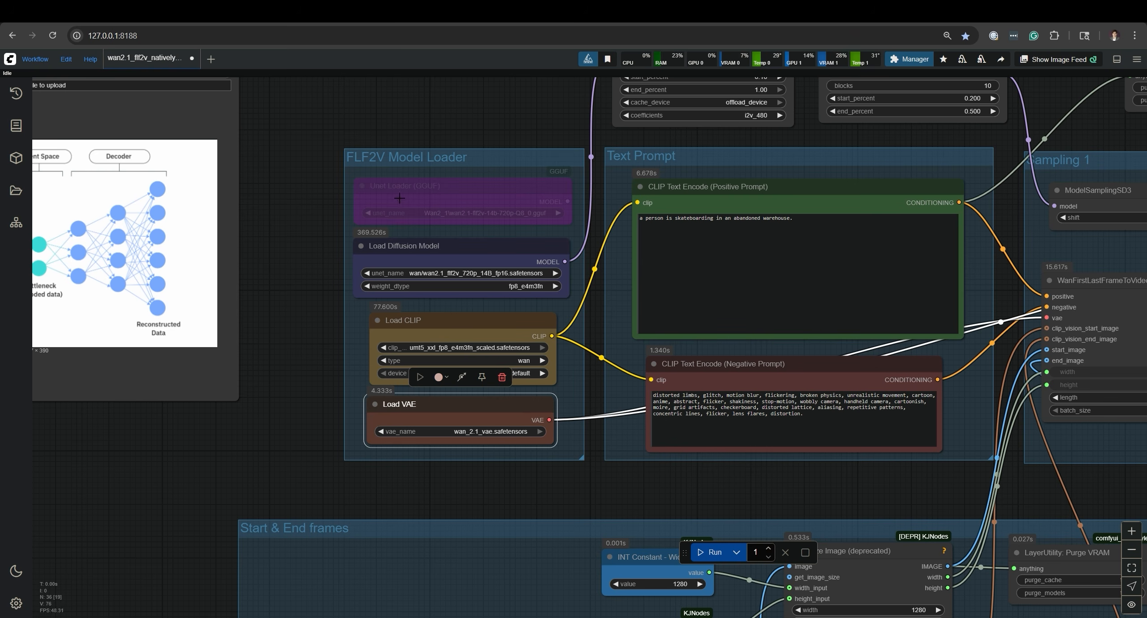
# Step: Examine the positive and negative prompts in the Text Prompt group and how they feed the Sampling 1 group
pyautogui.scroll(-4, 399, 183)
pyautogui.moveTo(748, 172)
pyautogui.mouseDown()
pyautogui.moveTo(625, 171)
pyautogui.moveTo(749, 172)
pyautogui.mouseUp()
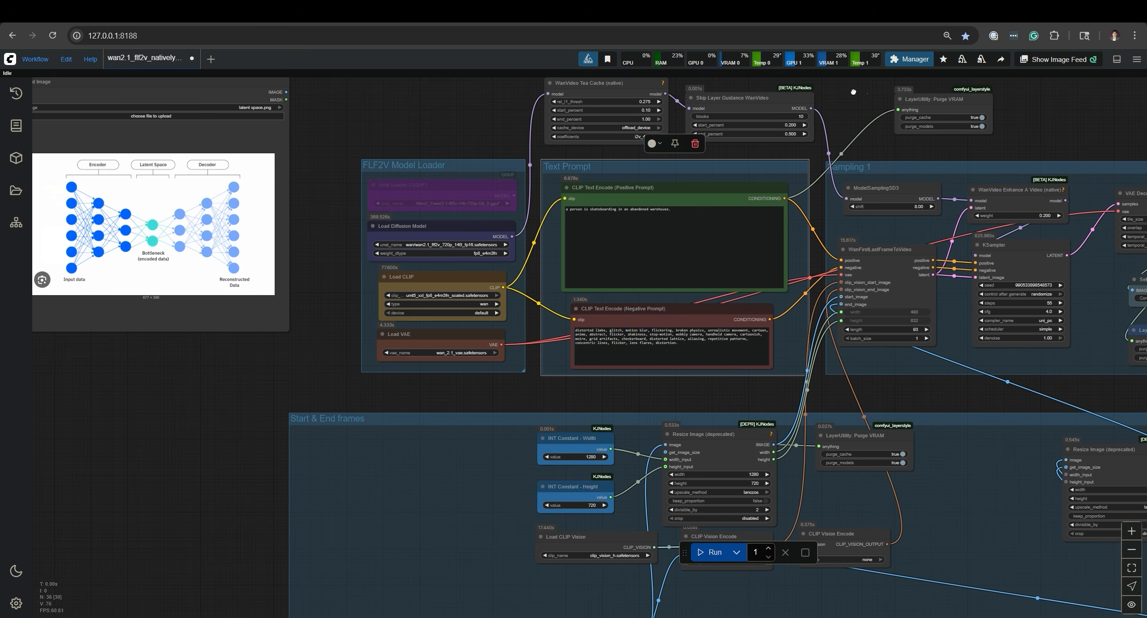
pyautogui.moveTo(868, 93); pyautogui.dragTo(767, 93)
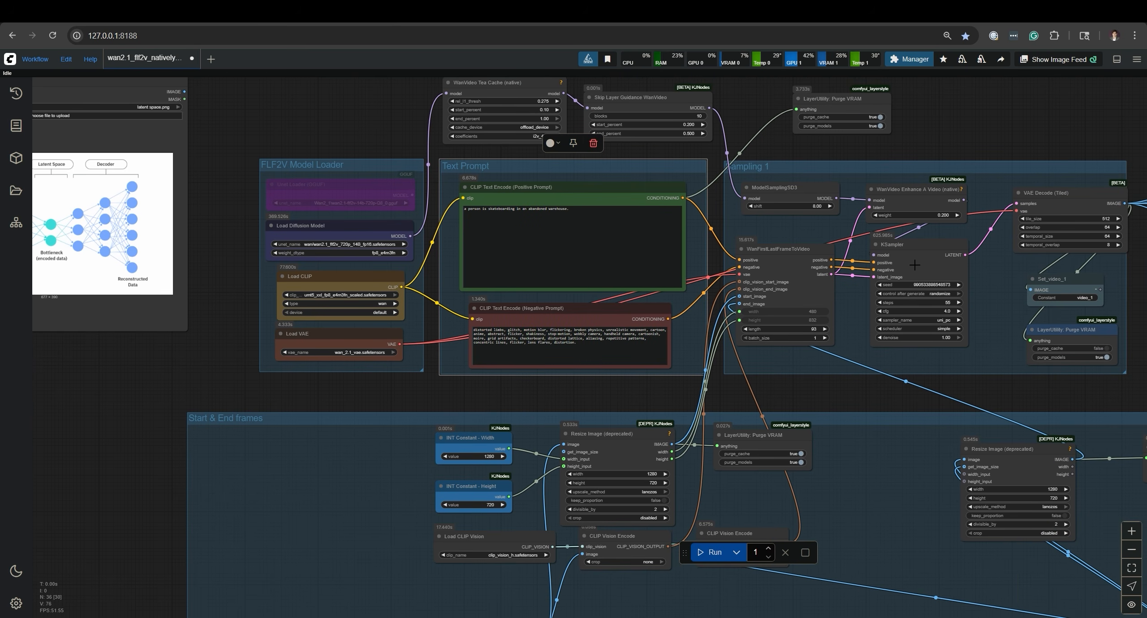
pyautogui.moveTo(1045, 183); pyautogui.dragTo(1064, 236)
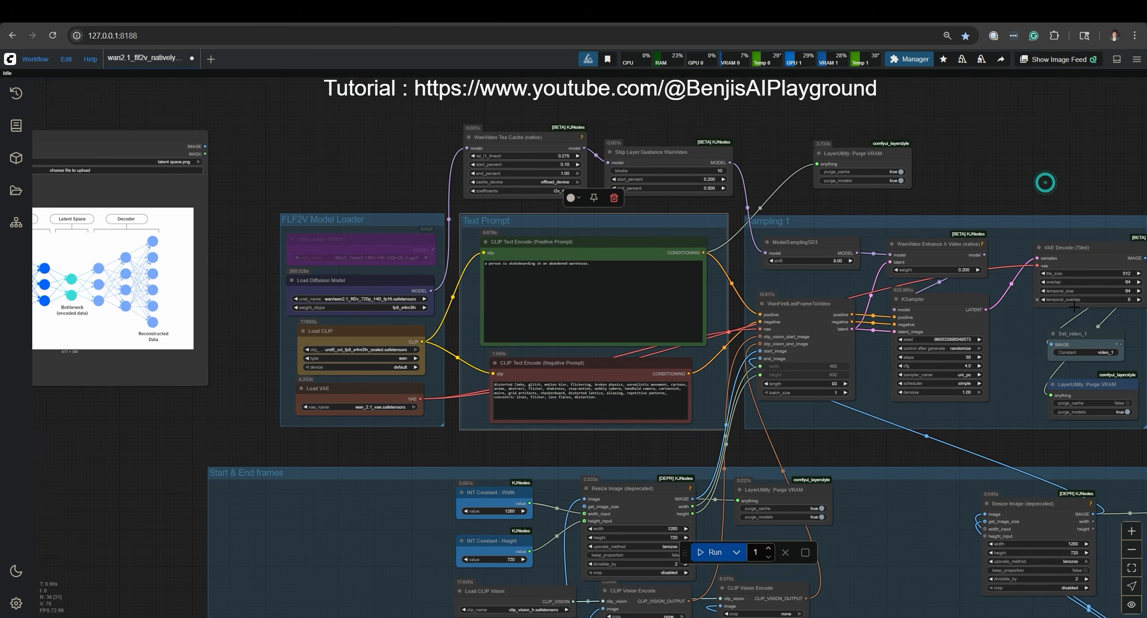
pyautogui.moveTo(1022, 329); pyautogui.dragTo(994, 303)
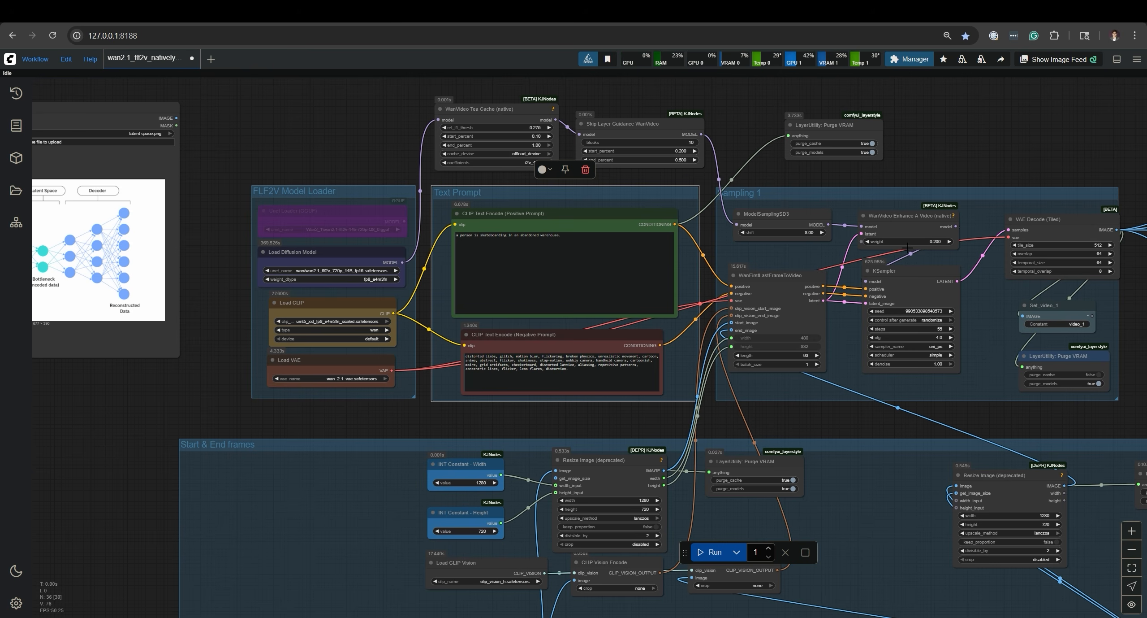
pyautogui.scroll(3, 702, 227)
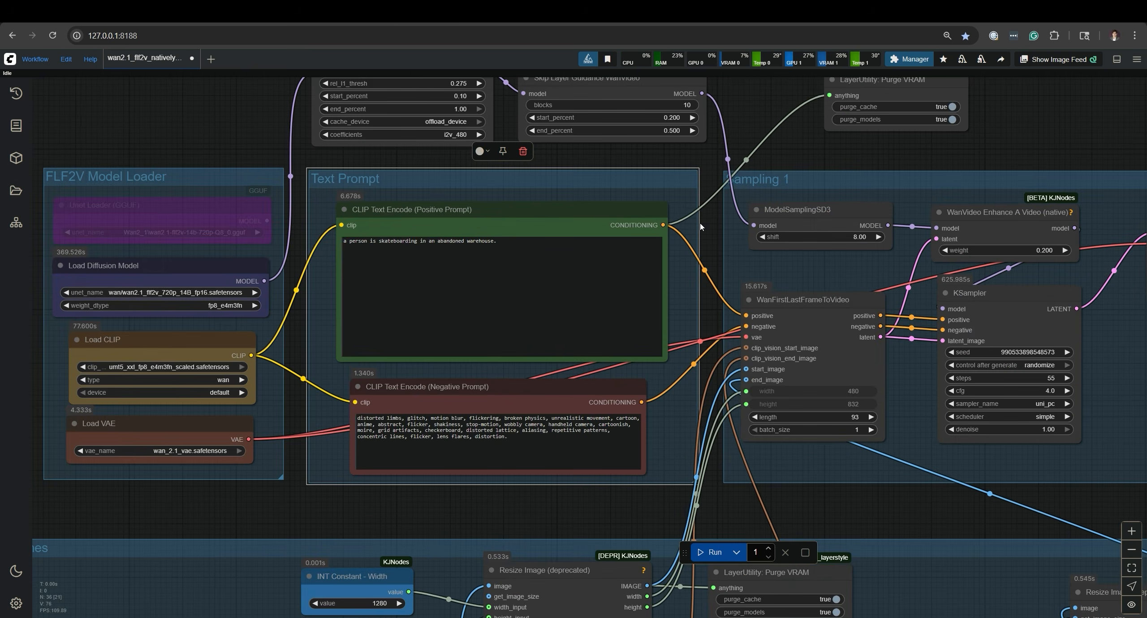
pyautogui.scroll(-1, 728, 229)
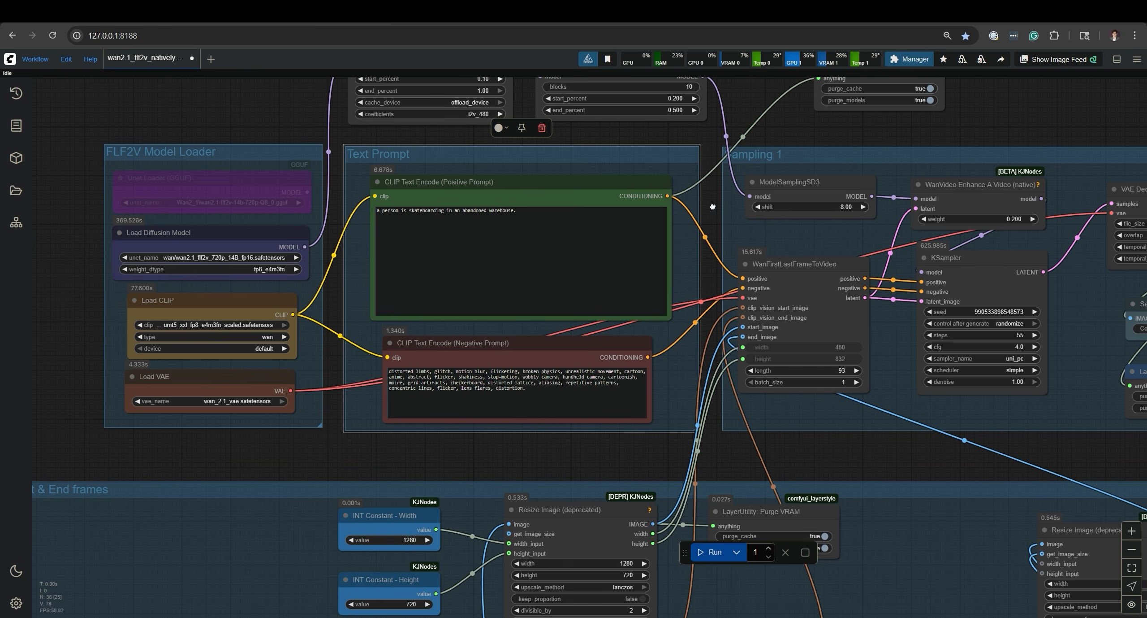
pyautogui.moveTo(712, 214); pyautogui.dragTo(711, 188)
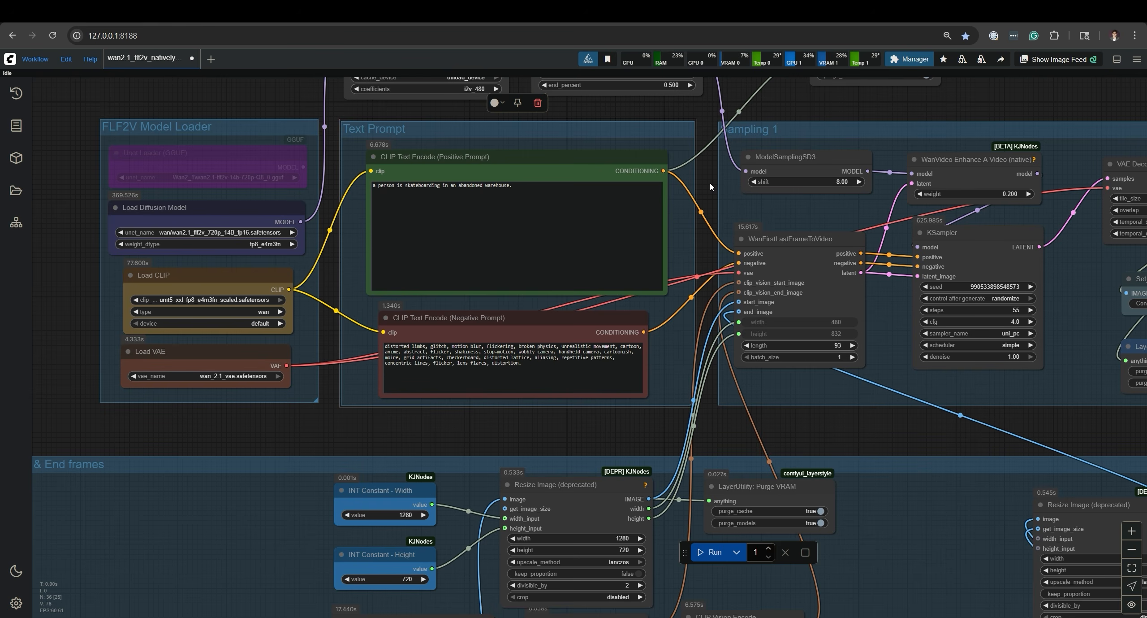
# Step: Examine the two Load Image nodes holding the first and end frames in the Start & End frames group
pyautogui.scroll(-3, 711, 187)
pyautogui.moveTo(860, 443); pyautogui.dragTo(791, 205)
pyautogui.scroll(-2, 764, 223)
pyautogui.scroll(2, 728, 269)
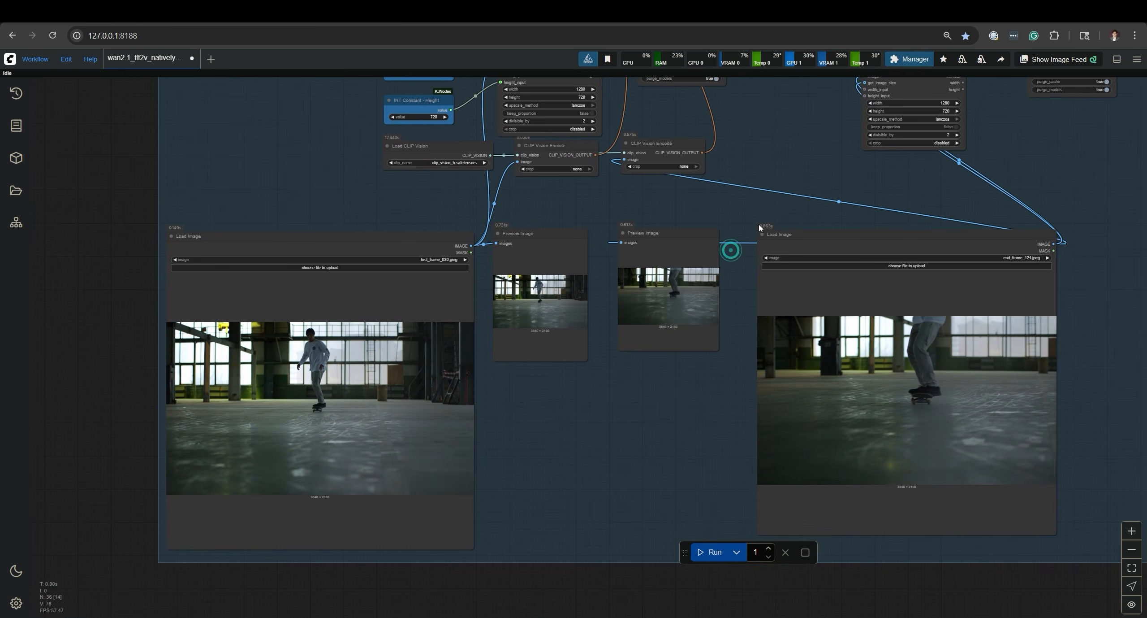
pyautogui.click(354, 362)
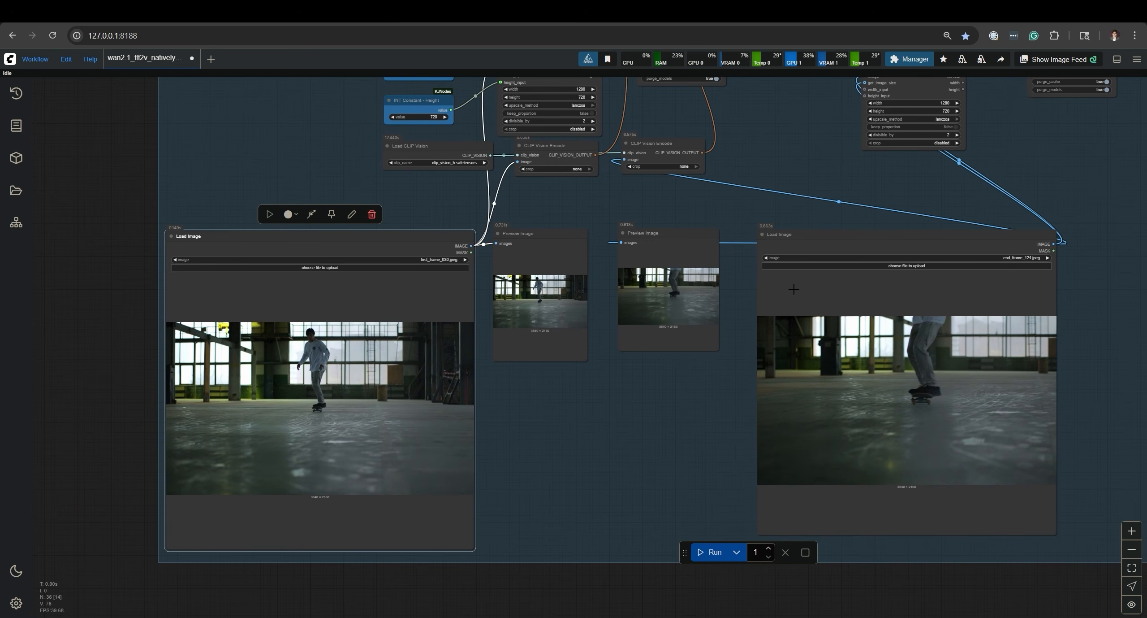
# Step: Examine the first frame's Resize Image node, its width and height inputs, and the Purge VRAM node attached to it
pyautogui.moveTo(819, 182); pyautogui.dragTo(793, 337)
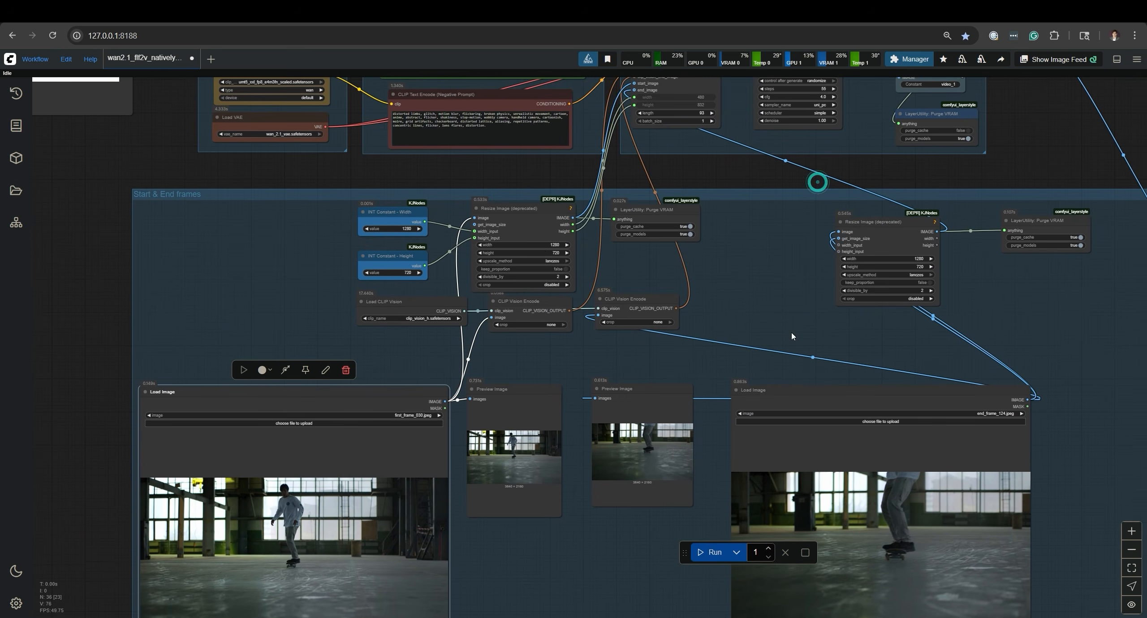
pyautogui.click(508, 210)
pyautogui.moveTo(508, 210); pyautogui.dragTo(507, 207)
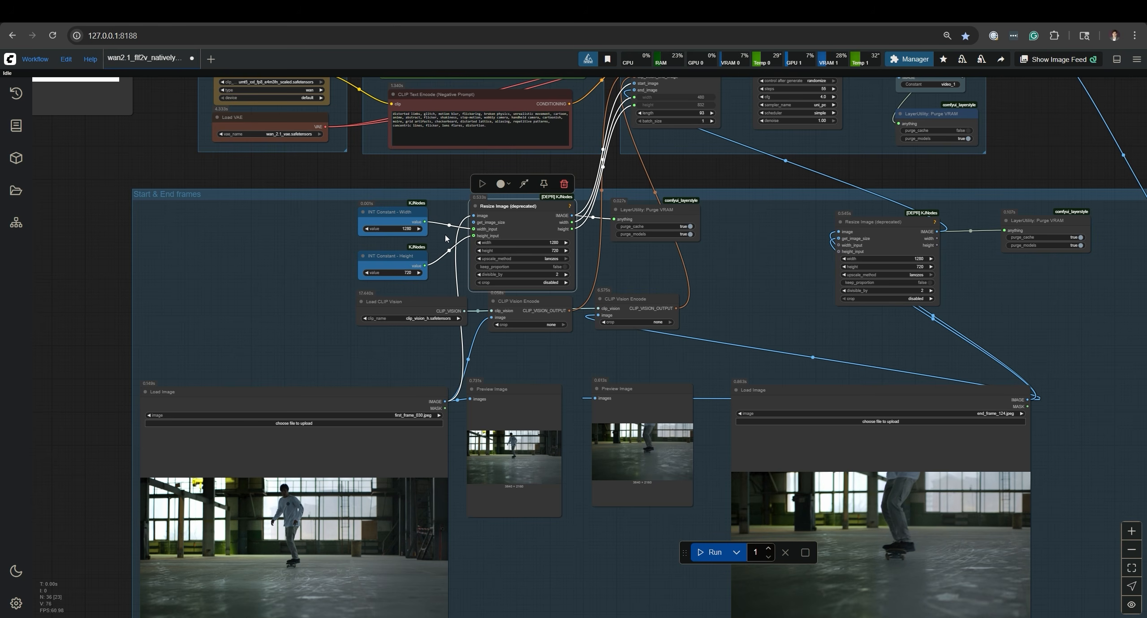
pyautogui.moveTo(686, 262); pyautogui.dragTo(500, 420)
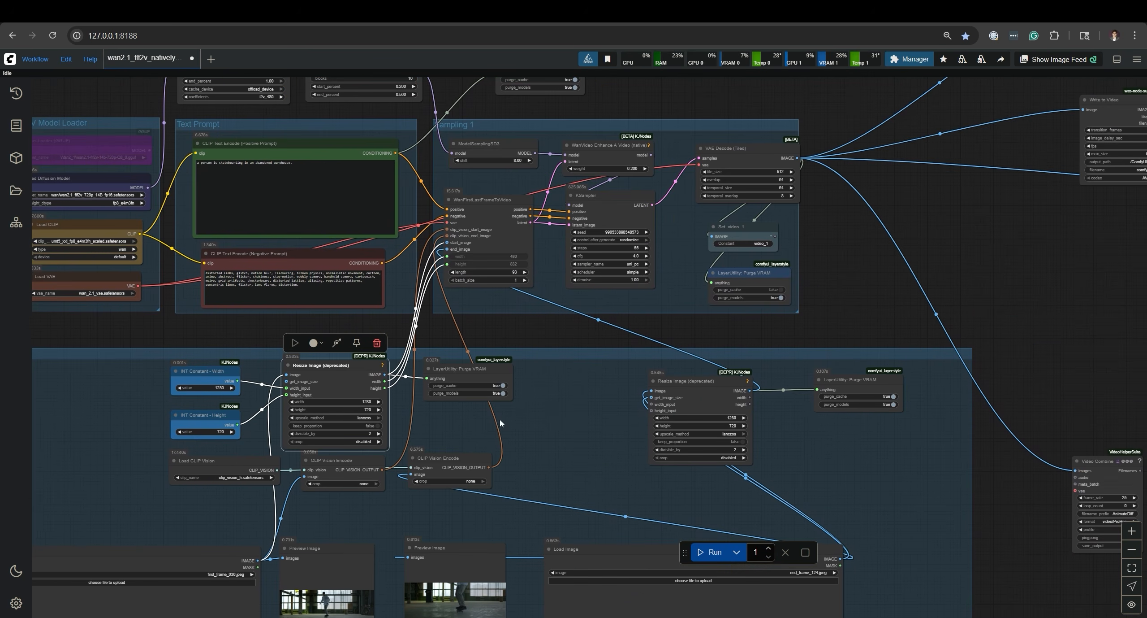
pyautogui.moveTo(527, 305); pyautogui.dragTo(523, 330)
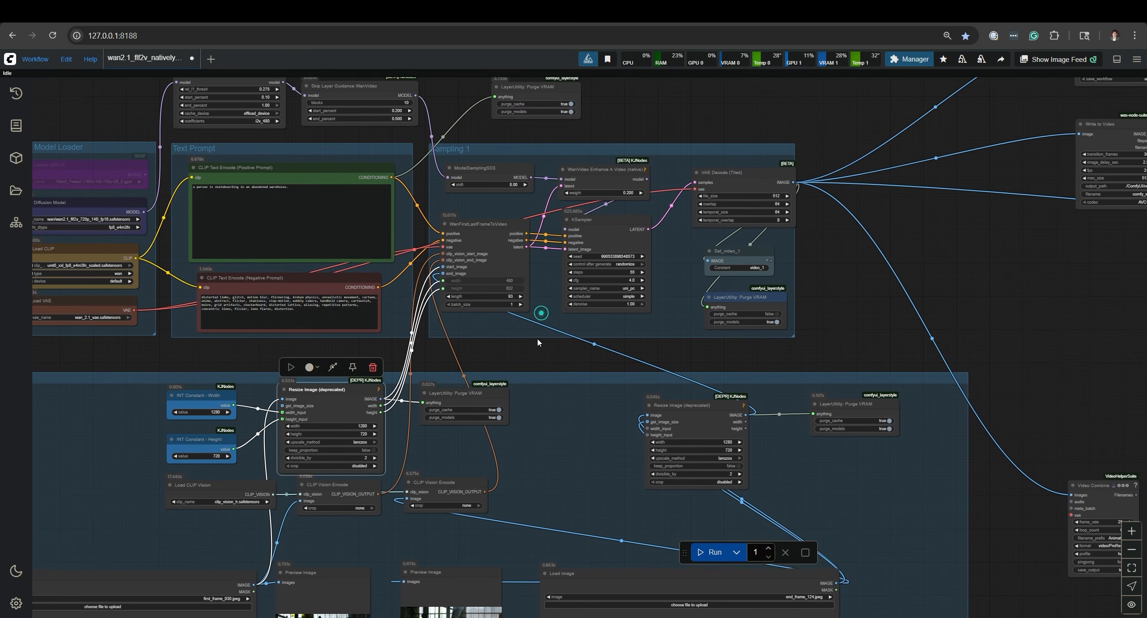
pyautogui.click(450, 393)
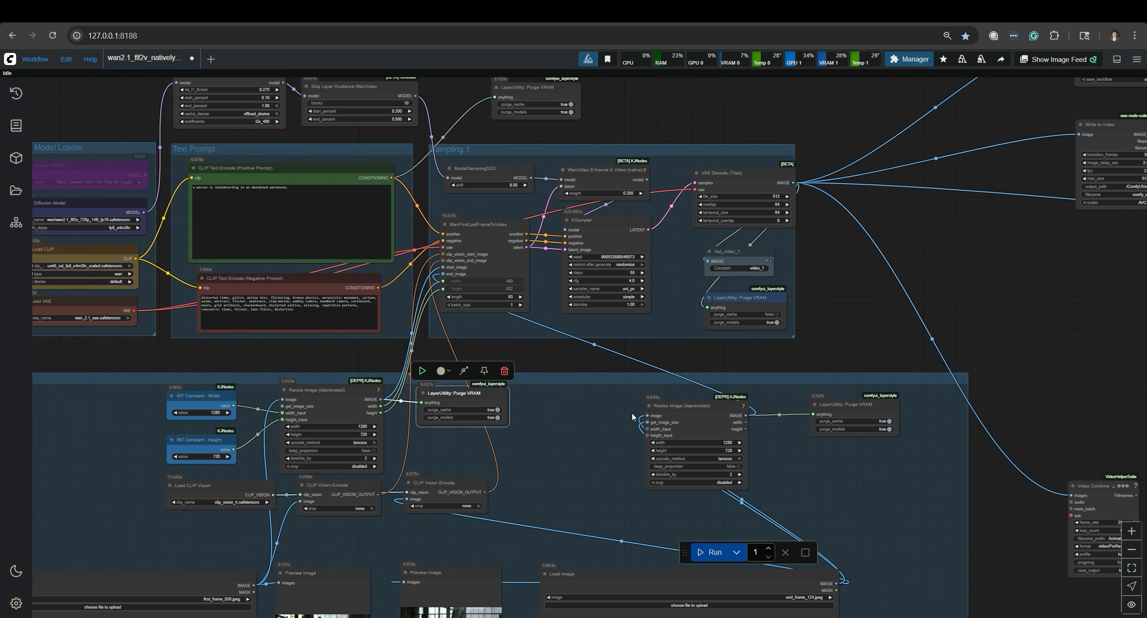
# Step: Examine the WanVideo Tea Cache node between the diffusion model loader and Skip Layer Guidance
pyautogui.scroll(2, 516, 130)
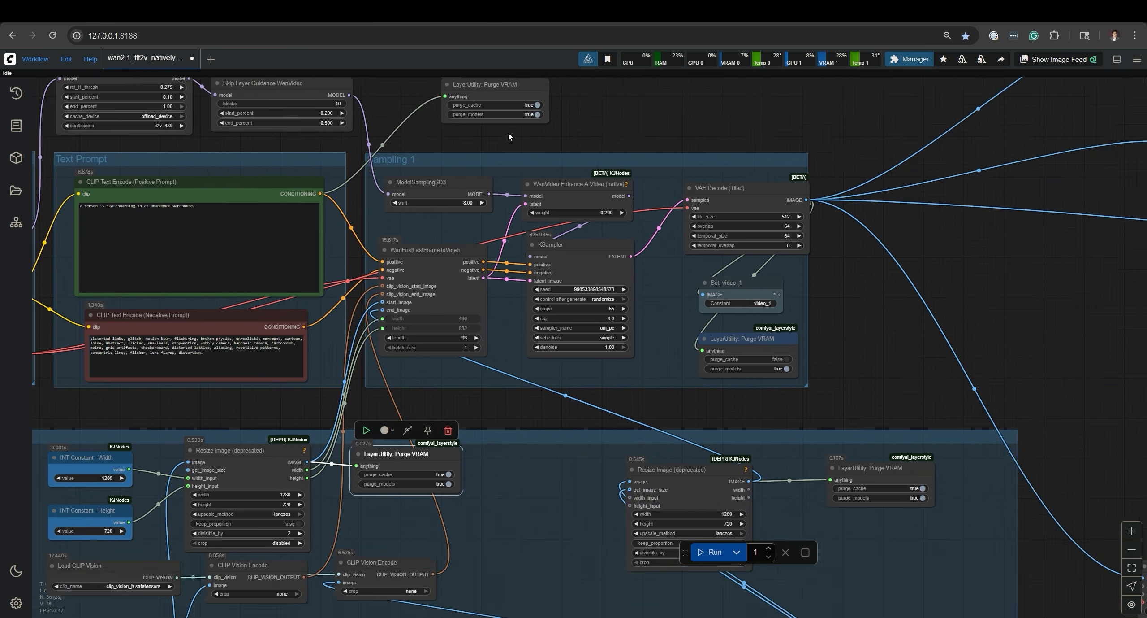
pyautogui.moveTo(510, 136); pyautogui.dragTo(692, 236)
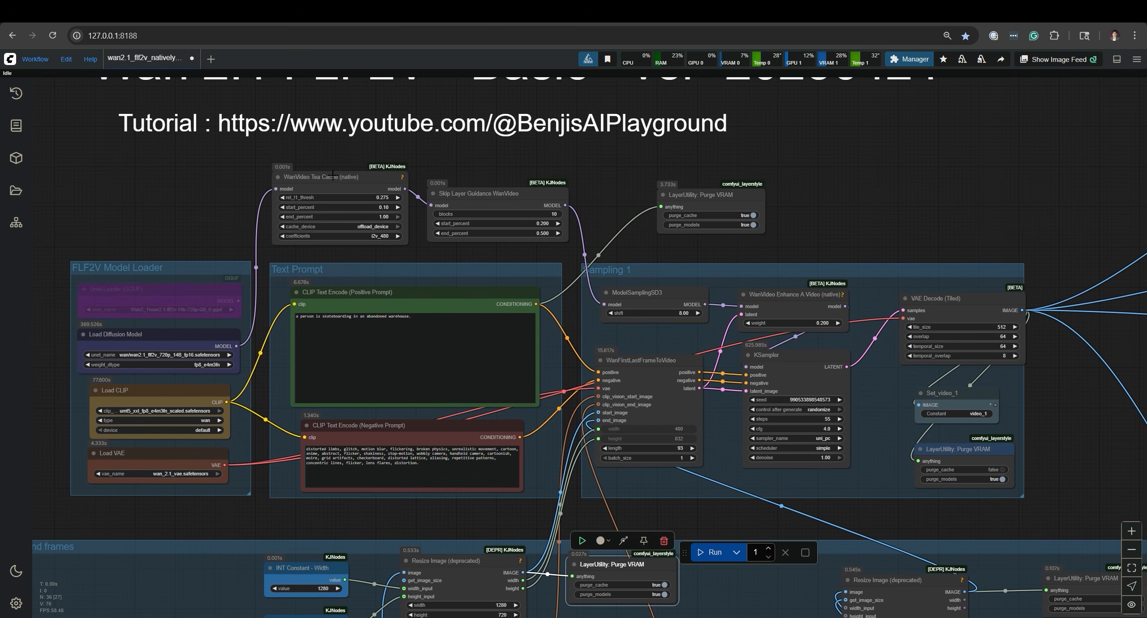
pyautogui.moveTo(332, 174)
pyautogui.click(359, 178)
# Step: Examine the WanFirstLastFrameToVideo node and the KSampler settings, including the description of its cfg option
pyautogui.moveTo(793, 231); pyautogui.dragTo(625, 200)
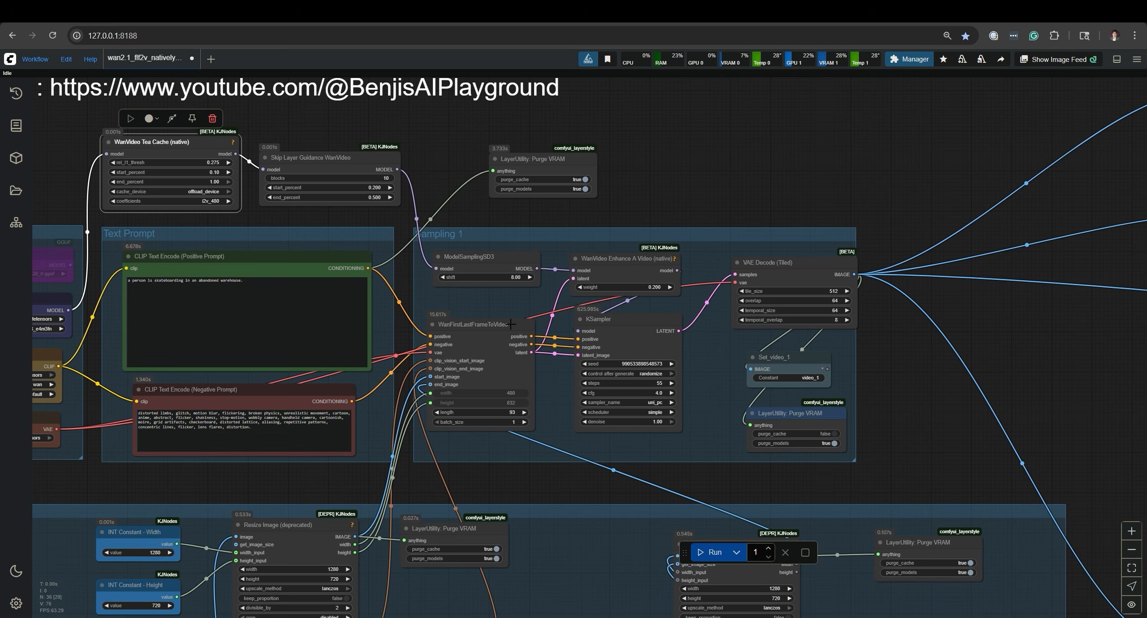
pyautogui.click(487, 325)
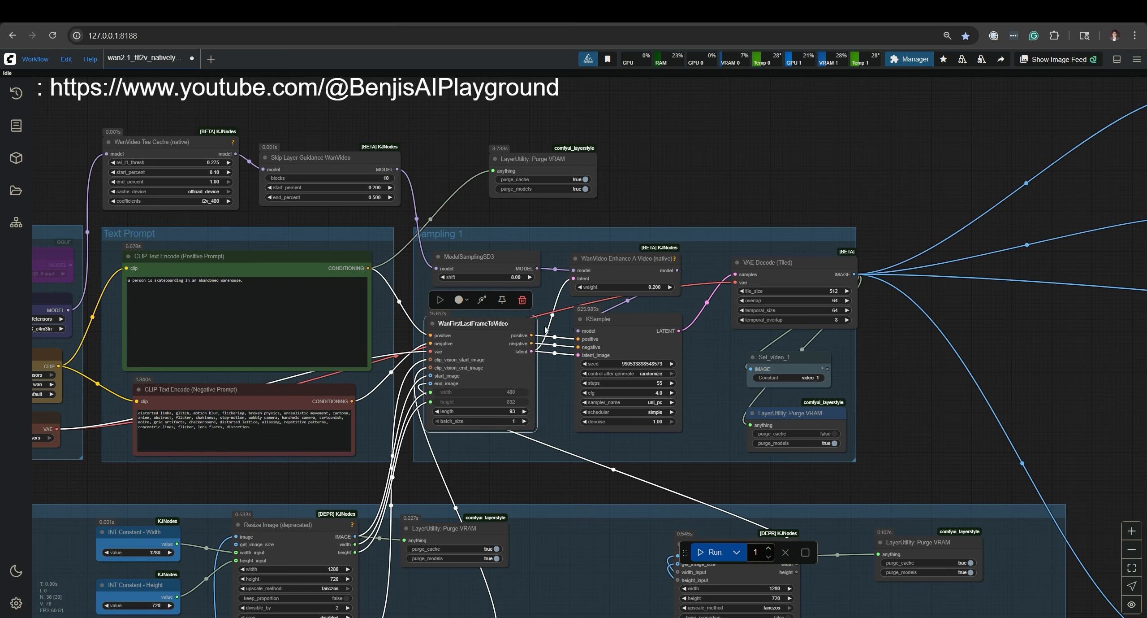
pyautogui.moveTo(610, 316); pyautogui.dragTo(609, 314)
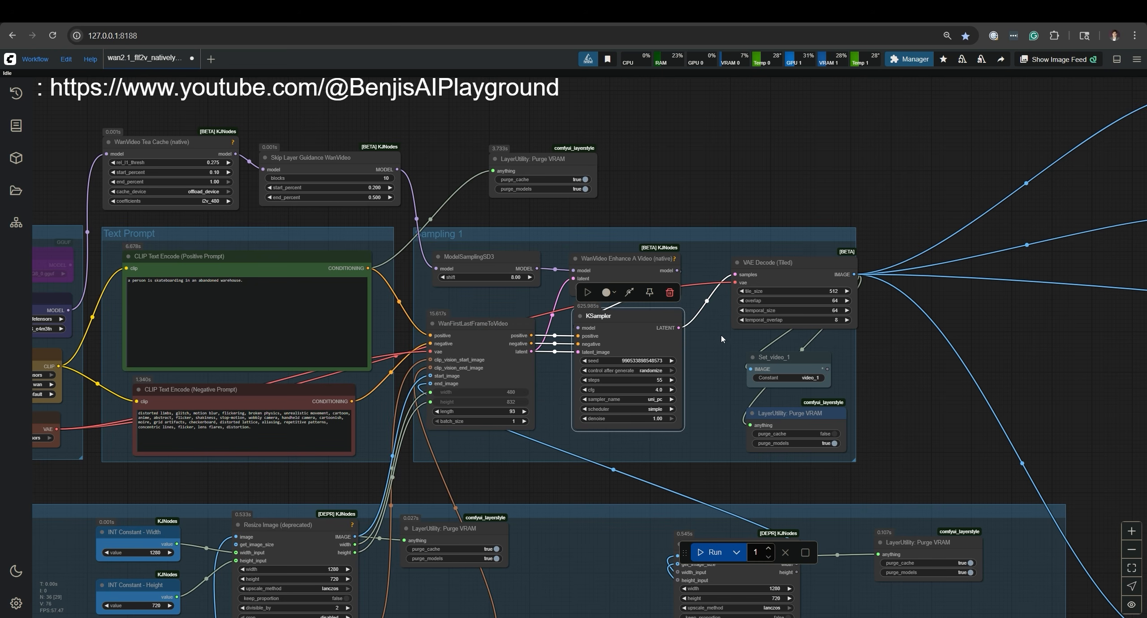
pyautogui.moveTo(721, 335); pyautogui.dragTo(696, 337)
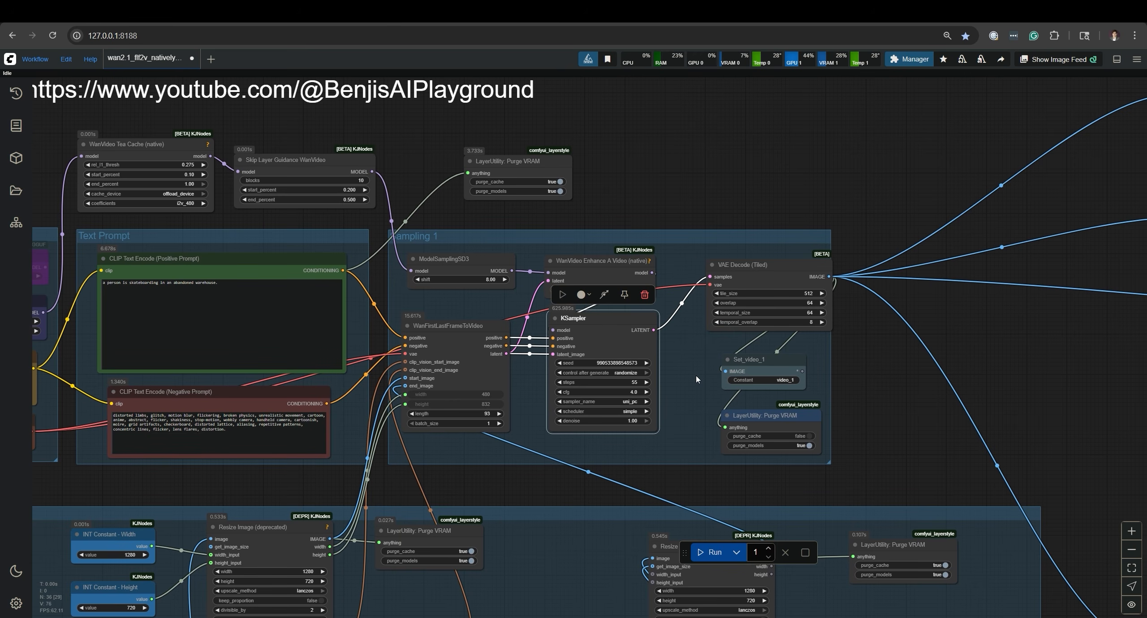
pyautogui.scroll(1, 697, 379)
pyautogui.moveTo(706, 386); pyautogui.dragTo(691, 371)
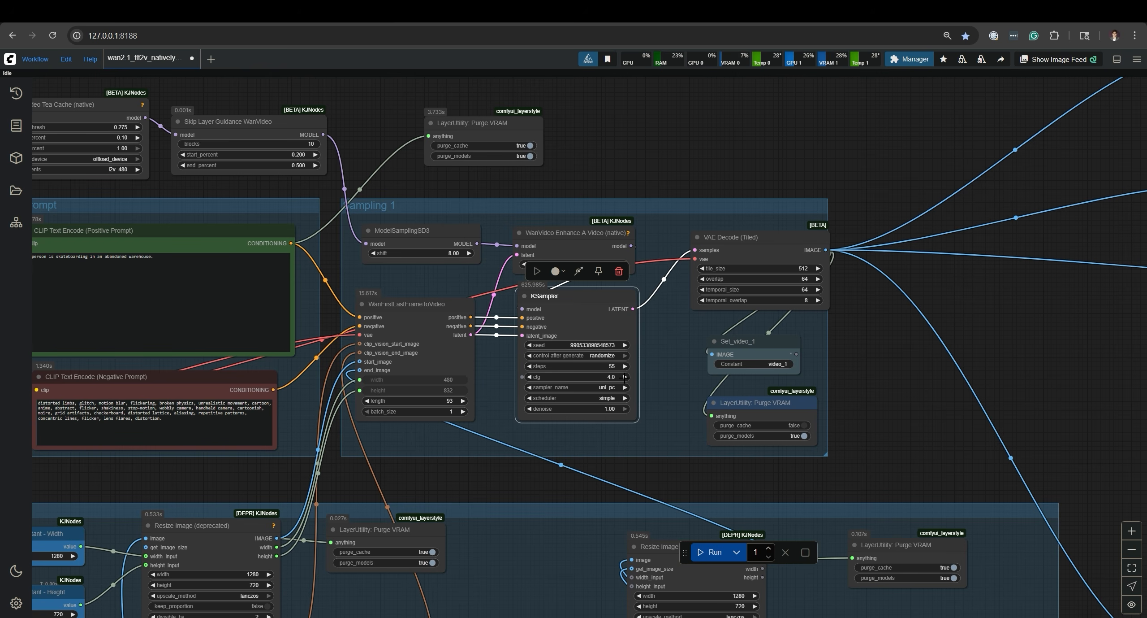
pyautogui.moveTo(627, 375)
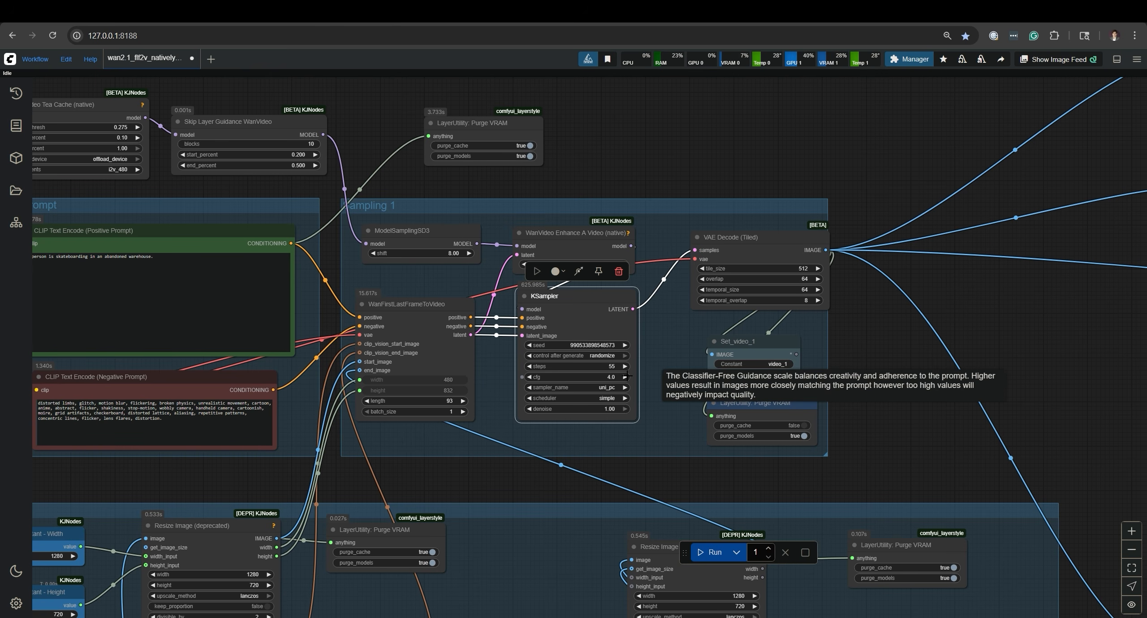
pyautogui.click(679, 367)
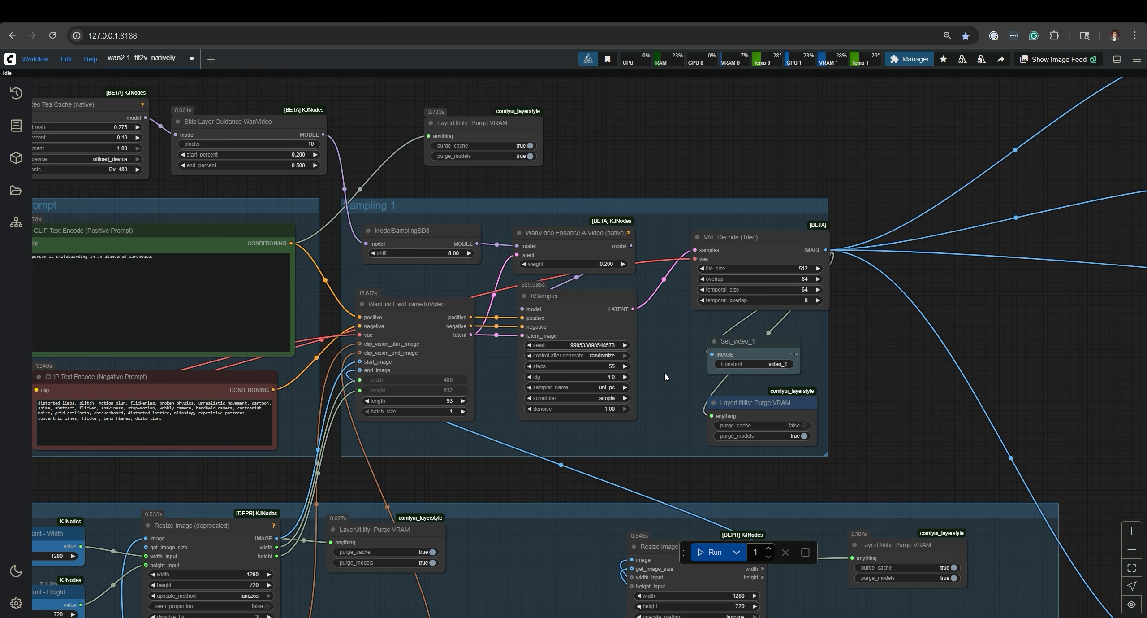
# Step: Review the Save EXR output fed by VAE Decode and move the Write to Video node up closer beneath it
pyautogui.moveTo(664, 372); pyautogui.dragTo(624, 382)
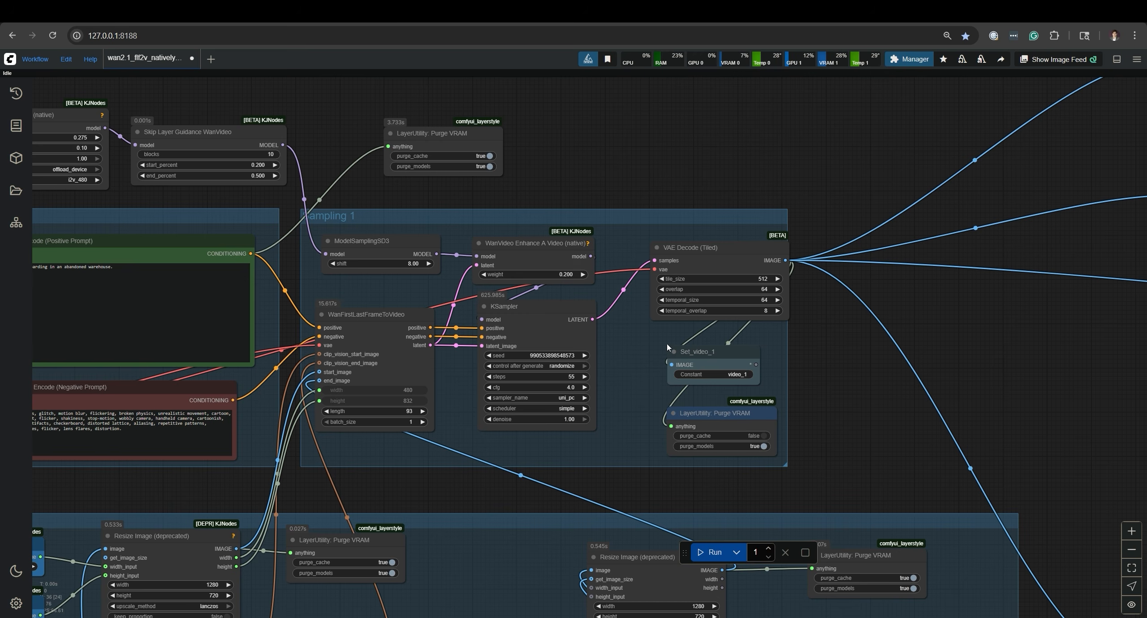
pyautogui.moveTo(656, 333); pyautogui.dragTo(568, 359)
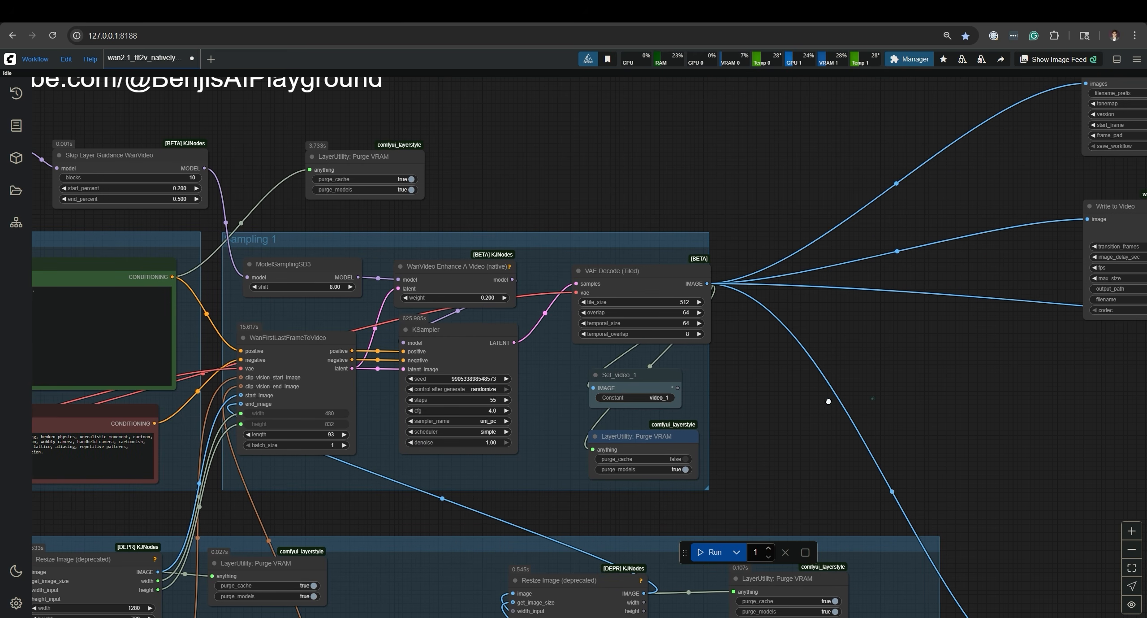
pyautogui.moveTo(829, 401); pyautogui.dragTo(594, 430)
pyautogui.moveTo(729, 352); pyautogui.dragTo(568, 439)
pyautogui.moveTo(611, 472); pyautogui.dragTo(677, 468)
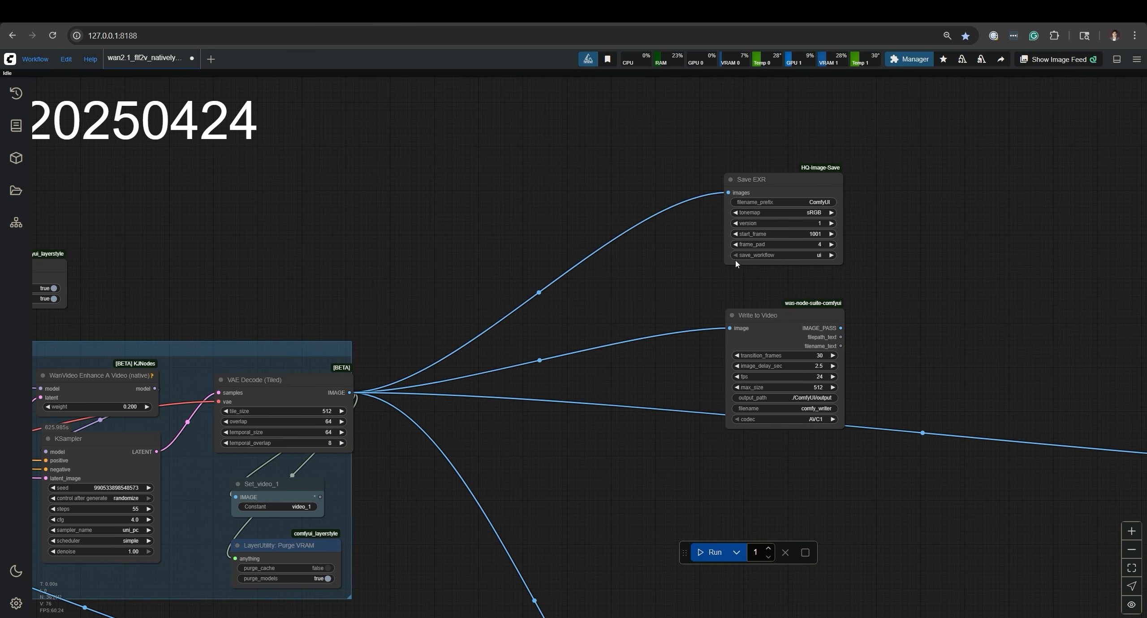
pyautogui.moveTo(898, 225); pyautogui.dragTo(894, 223)
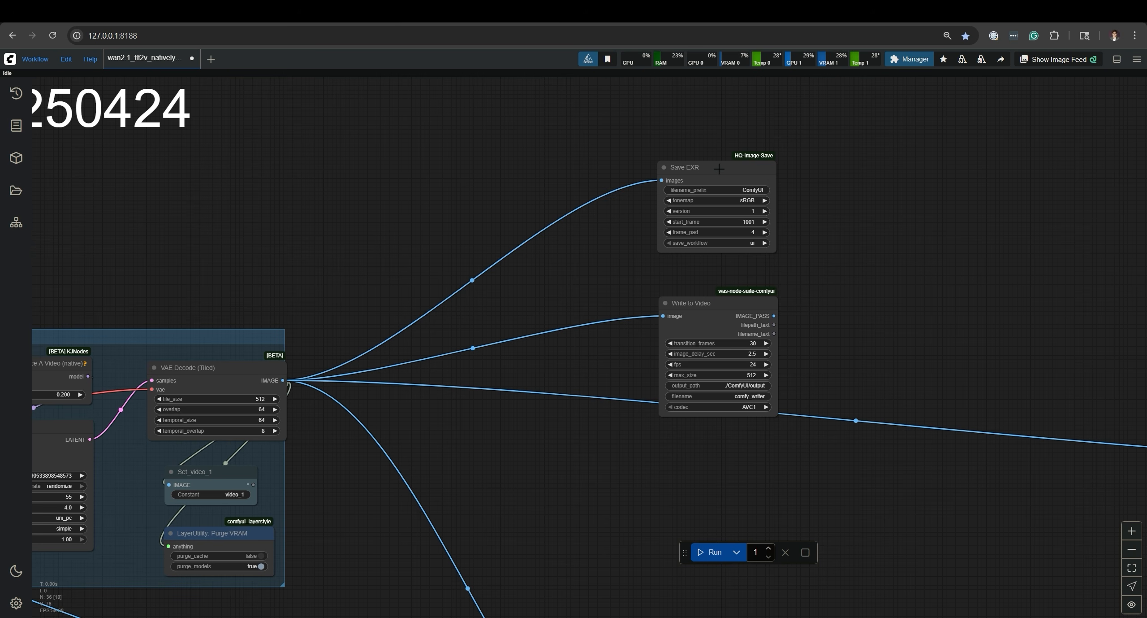
pyautogui.click(719, 169)
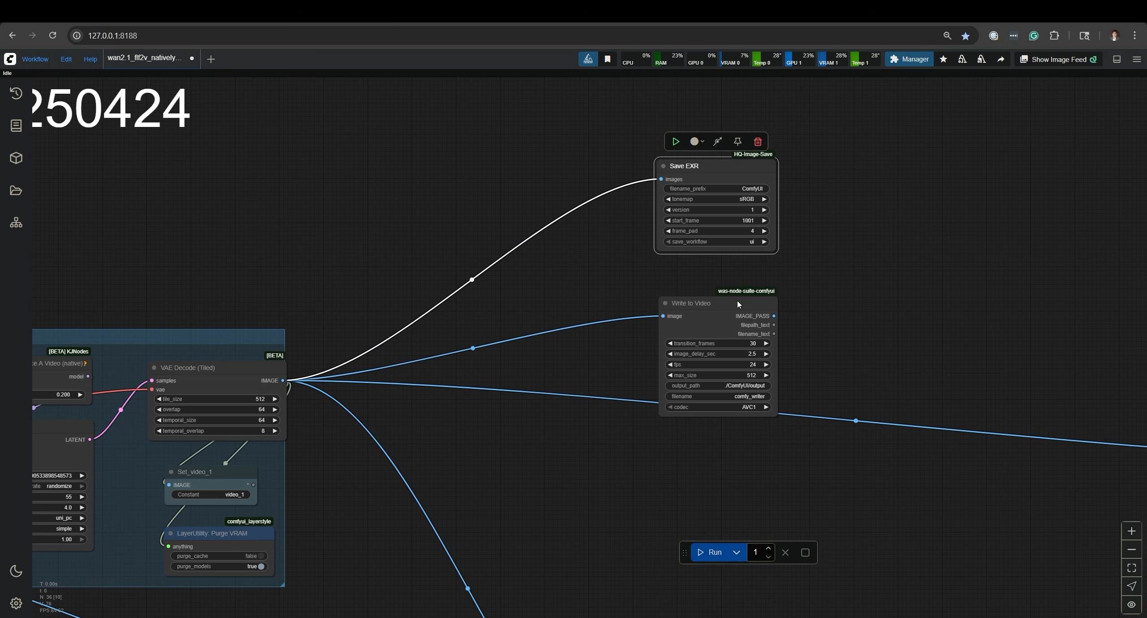
pyautogui.moveTo(729, 305); pyautogui.dragTo(725, 283)
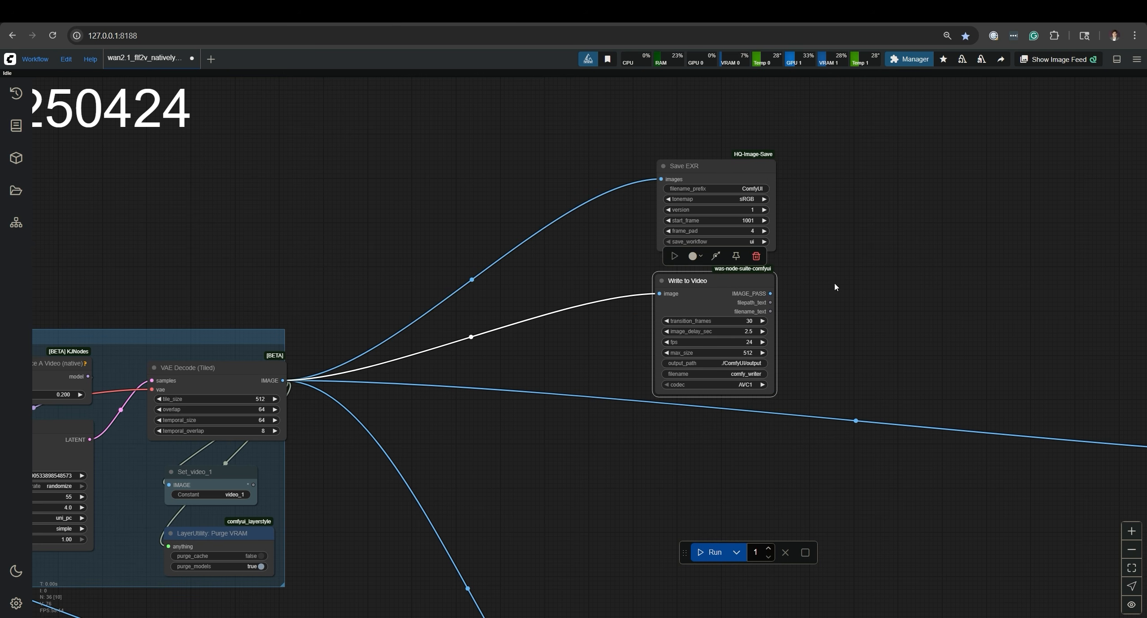
# Step: Examine the Video Combine output fed by VAE Decode, including its ProRes format and hq profile settings
pyautogui.click(807, 286)
pyautogui.scroll(-3, 807, 287)
pyautogui.moveTo(964, 362); pyautogui.dragTo(858, 301)
pyautogui.moveTo(1001, 312)
pyautogui.mouseDown()
pyautogui.moveTo(871, 278)
pyautogui.moveTo(769, 270)
pyautogui.mouseUp()
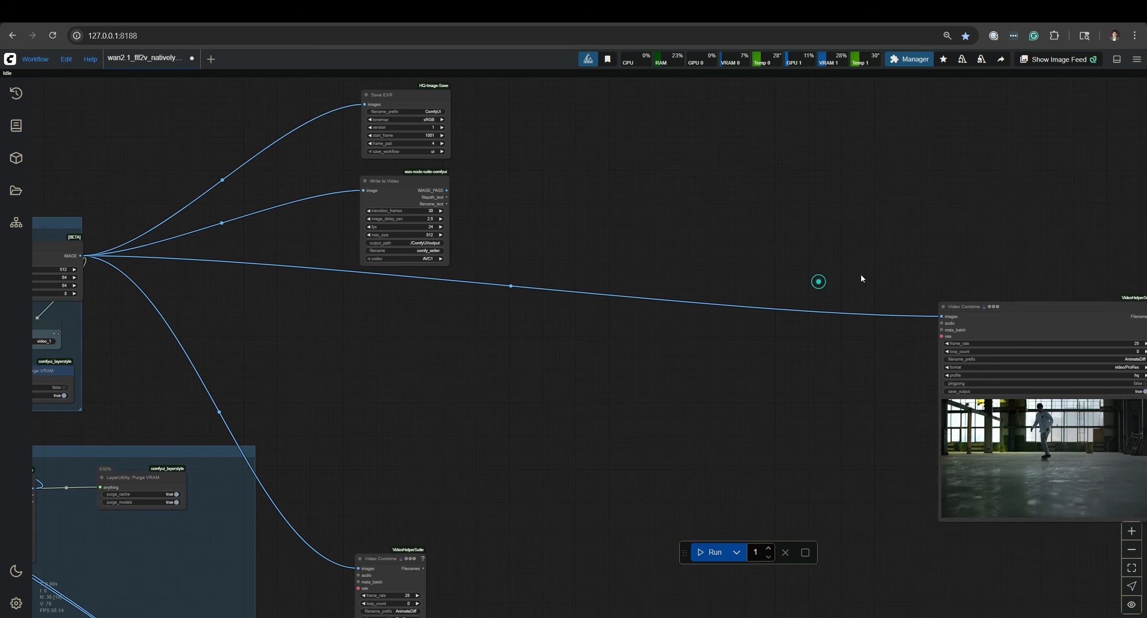
pyautogui.moveTo(1008, 275); pyautogui.dragTo(767, 257)
pyautogui.moveTo(940, 334); pyautogui.dragTo(832, 310)
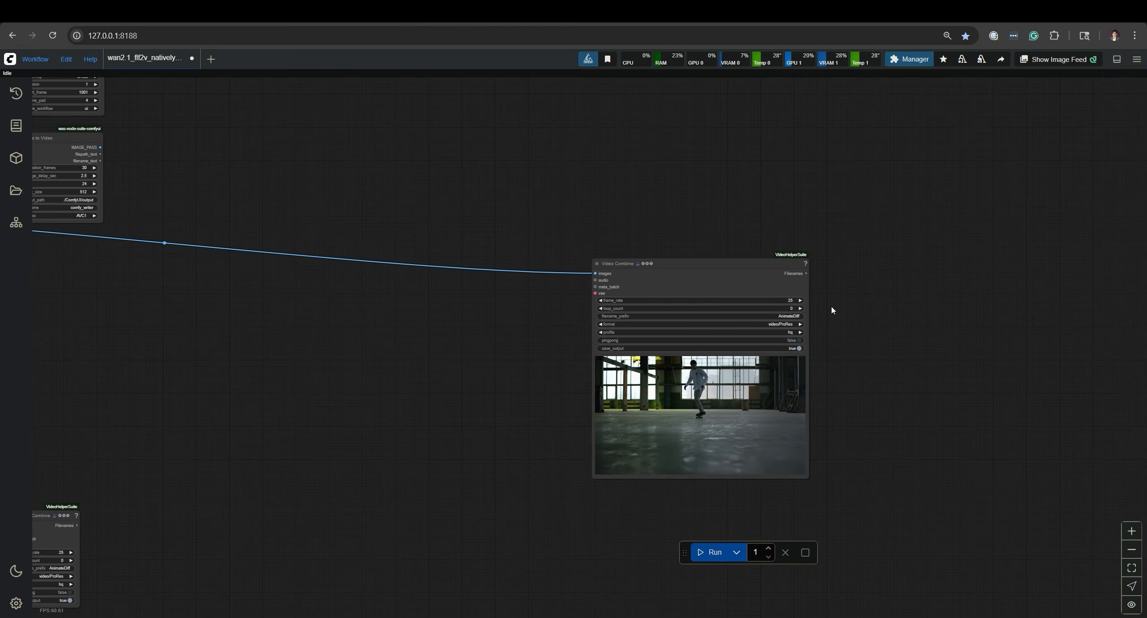
pyautogui.click(784, 324)
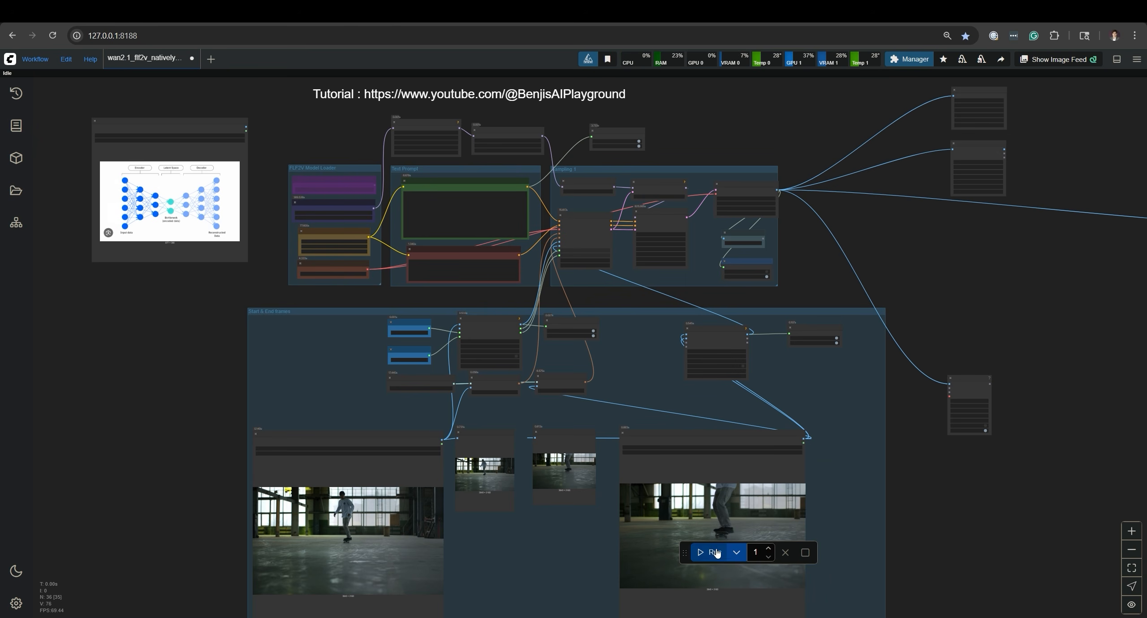
# Step: Run the Wan 2.1 first-last-frame workflow with a batch count of 1
pyautogui.click(707, 552)
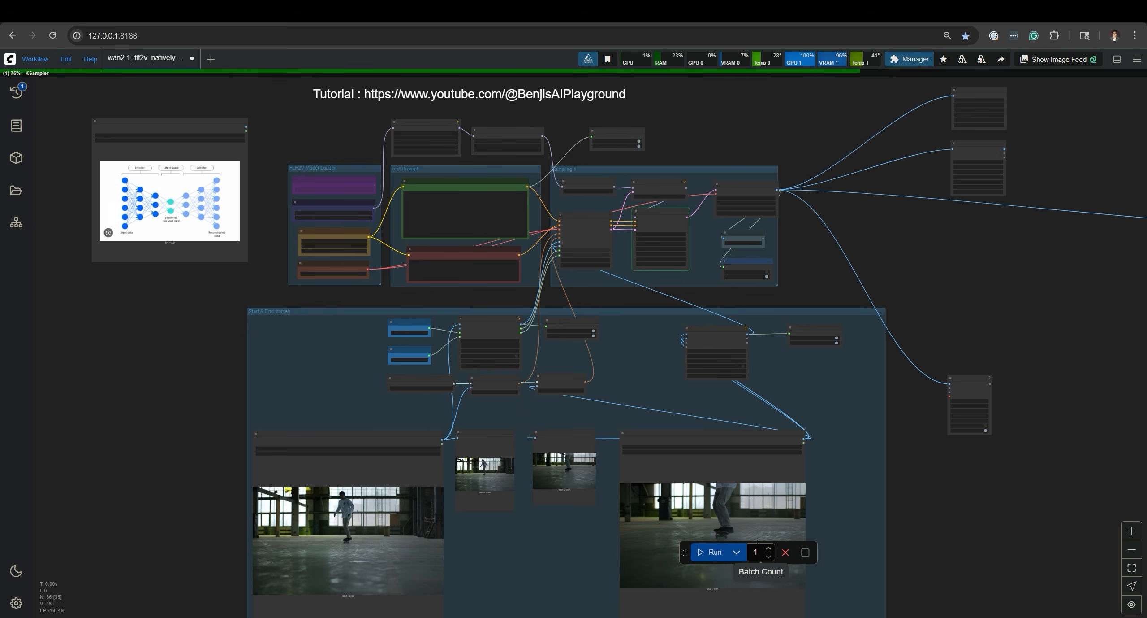
pyautogui.doubleClick(708, 552)
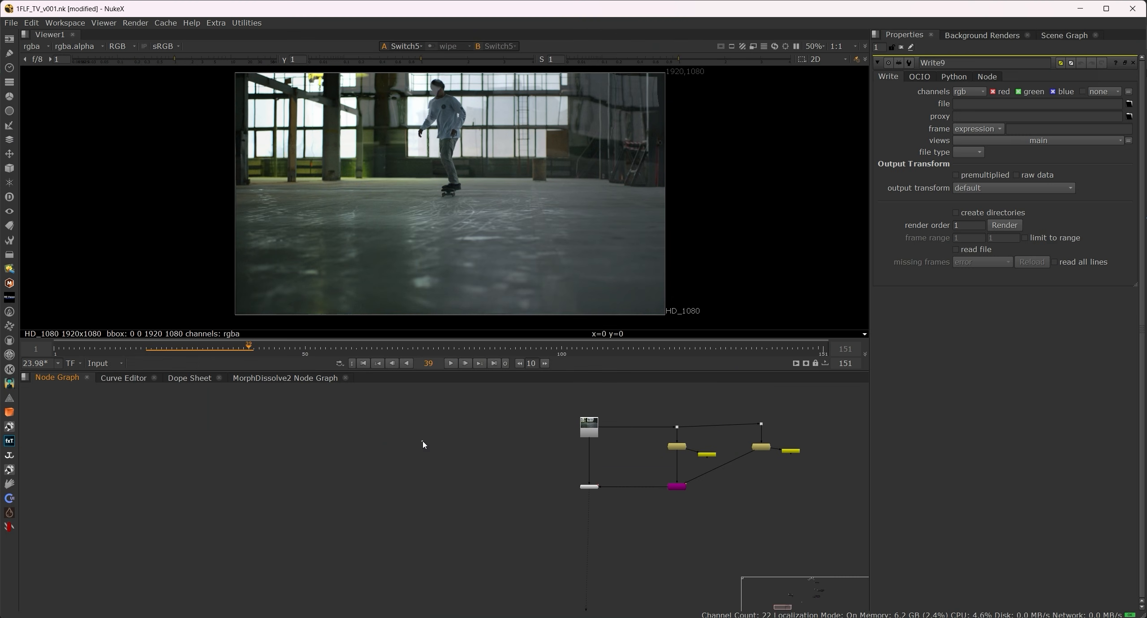
# Step: Switch to NukeX and play the generated clip AnimateDiff_00100.mov in the viewer
pyautogui.click(461, 453)
pyautogui.doubleClick(381, 437)
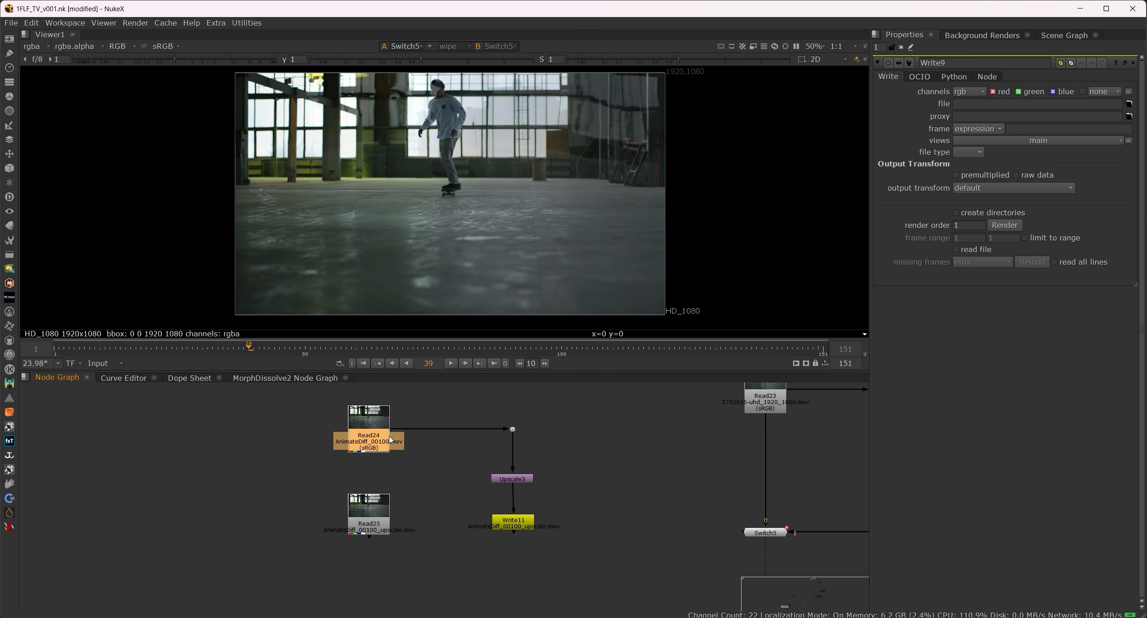
pyautogui.press('1')
pyautogui.click(391, 434)
pyautogui.click(453, 362)
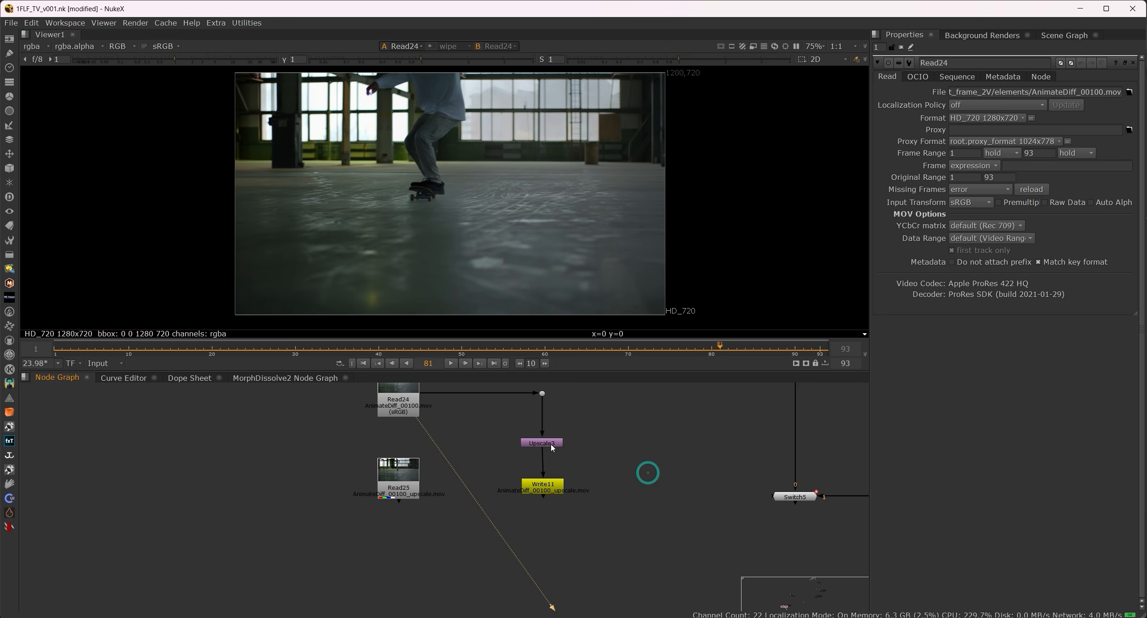
# Step: View the output of the Upscale node connected to the generated clip
pyautogui.click(553, 446)
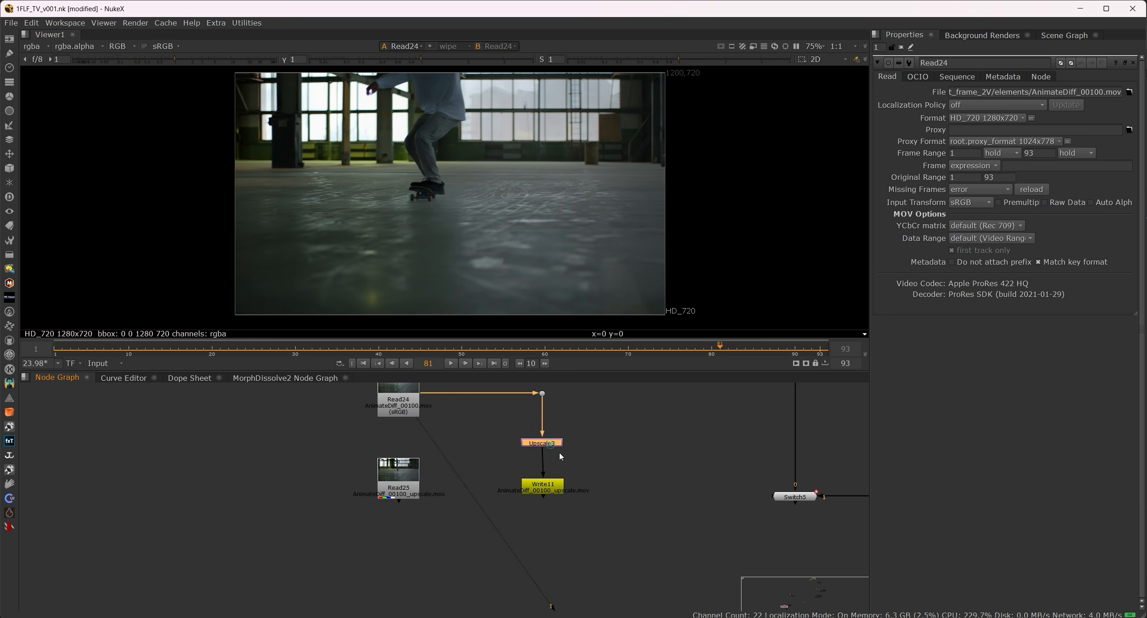
pyautogui.press('1')
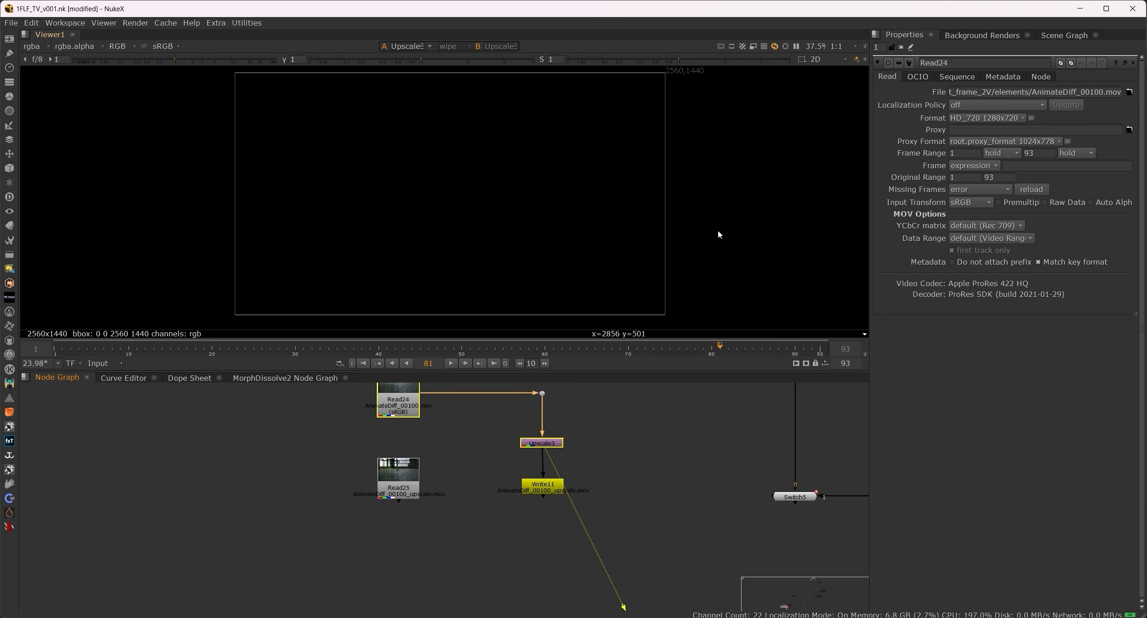
pyautogui.click(719, 231)
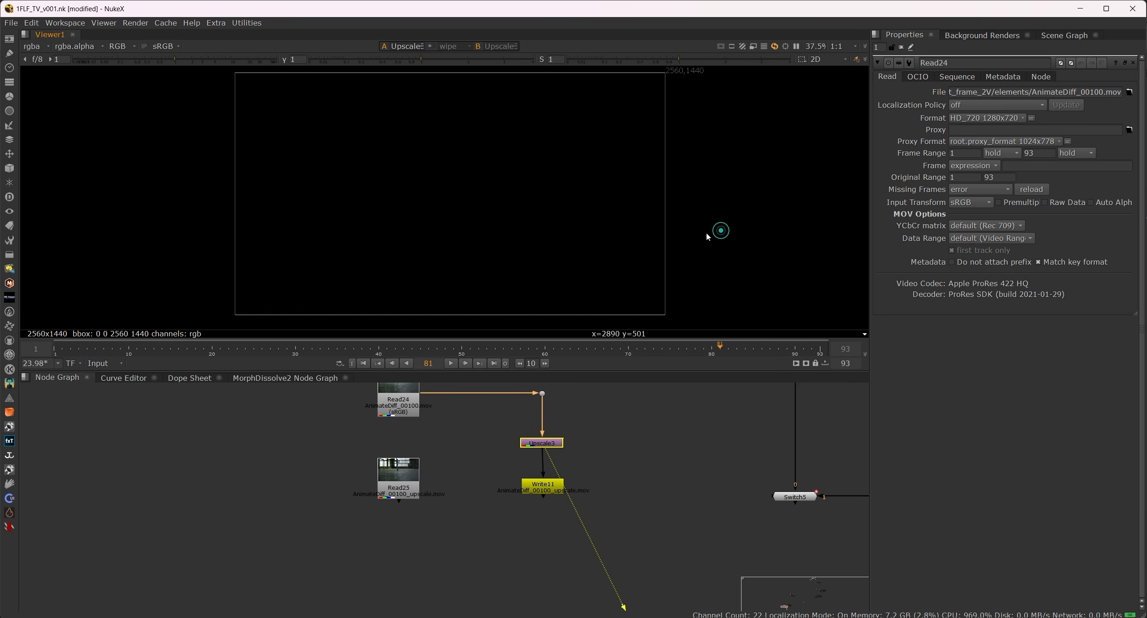
# Step: View the clip AnimateDiff_00100_upscale.mov and move its Read node down into free space
pyautogui.click(617, 478)
pyautogui.scroll(-2, 575, 427)
pyautogui.moveTo(576, 427); pyautogui.dragTo(487, 548)
pyautogui.moveTo(429, 456); pyautogui.dragTo(438, 363)
pyautogui.press('1')
pyautogui.moveTo(425, 515); pyautogui.dragTo(504, 469)
pyautogui.click(478, 544)
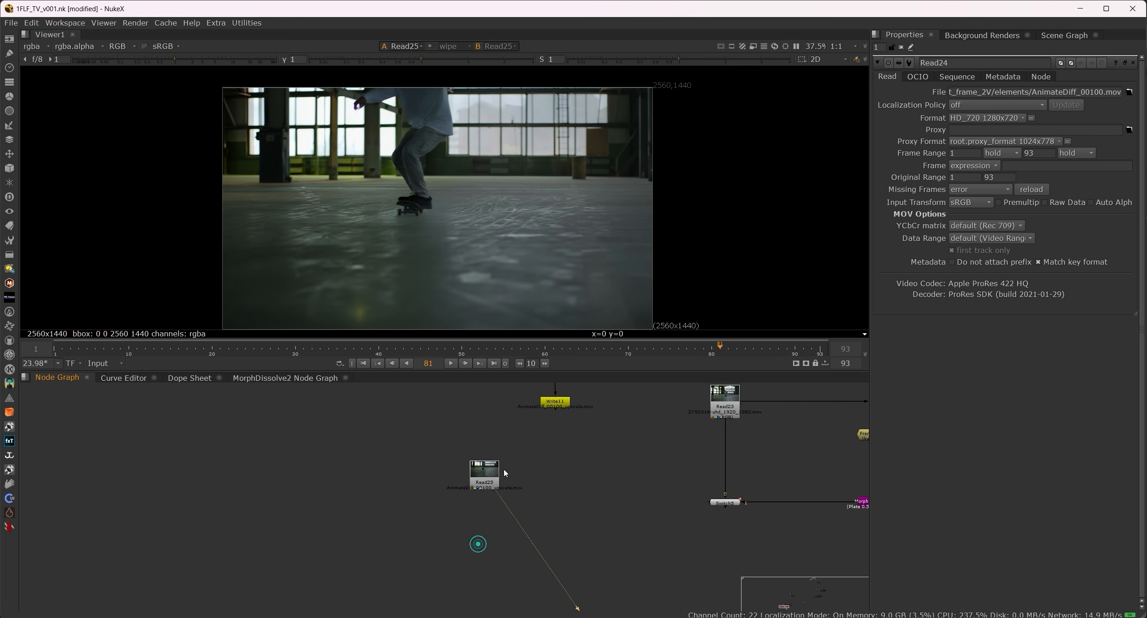
# Step: Add a Reformat node beneath the upscaled clip's Read node with the 3840x2160 root format as output
pyautogui.scroll(2, 505, 472)
pyautogui.press('Tab')
pyautogui.write('refl')
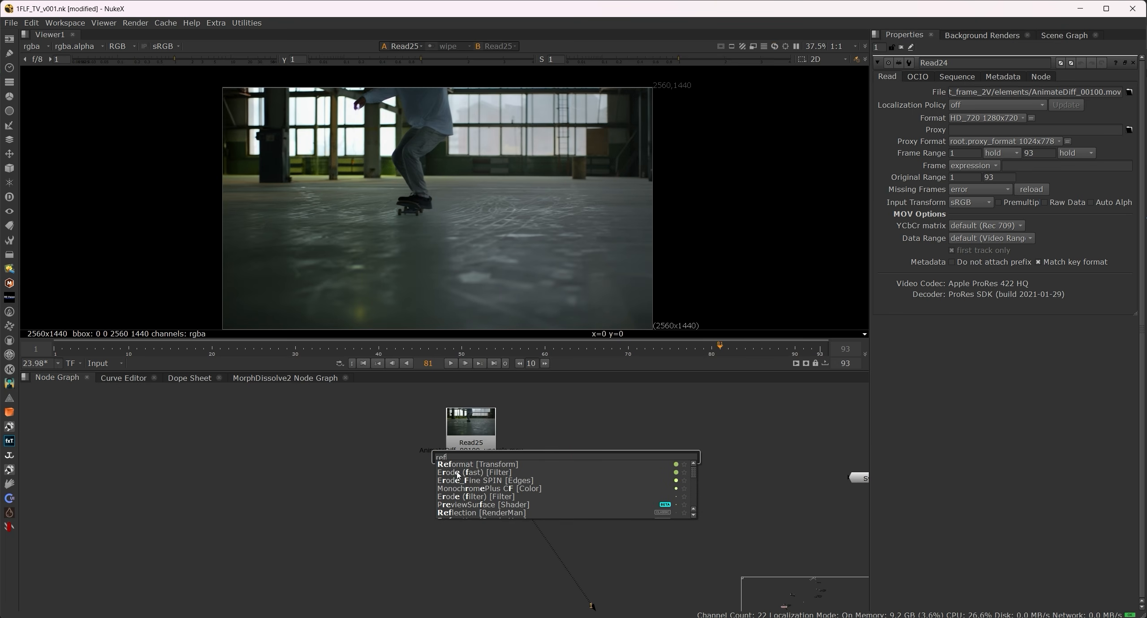
pyautogui.press('Return')
pyautogui.moveTo(566, 457); pyautogui.dragTo(379, 543)
pyautogui.scroll(-4, 512, 503)
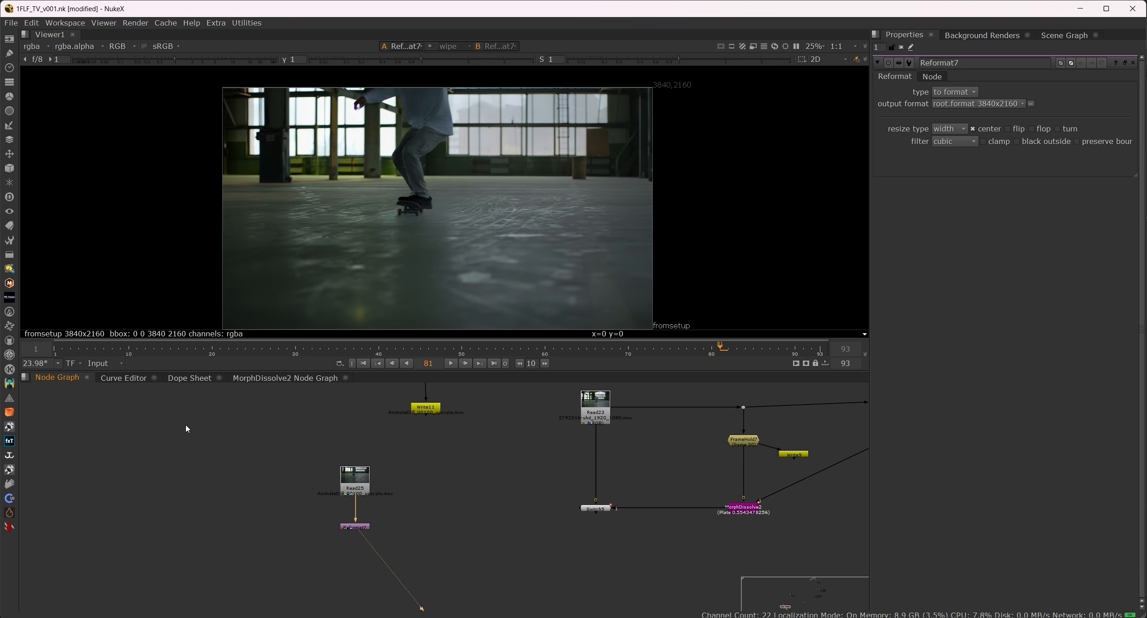
pyautogui.moveTo(441, 516)
pyautogui.mouseDown()
pyautogui.moveTo(448, 486)
pyautogui.moveTo(422, 541)
pyautogui.moveTo(452, 501)
pyautogui.mouseUp()
pyautogui.scroll(1, 448, 486)
pyautogui.scroll(-2, 464, 514)
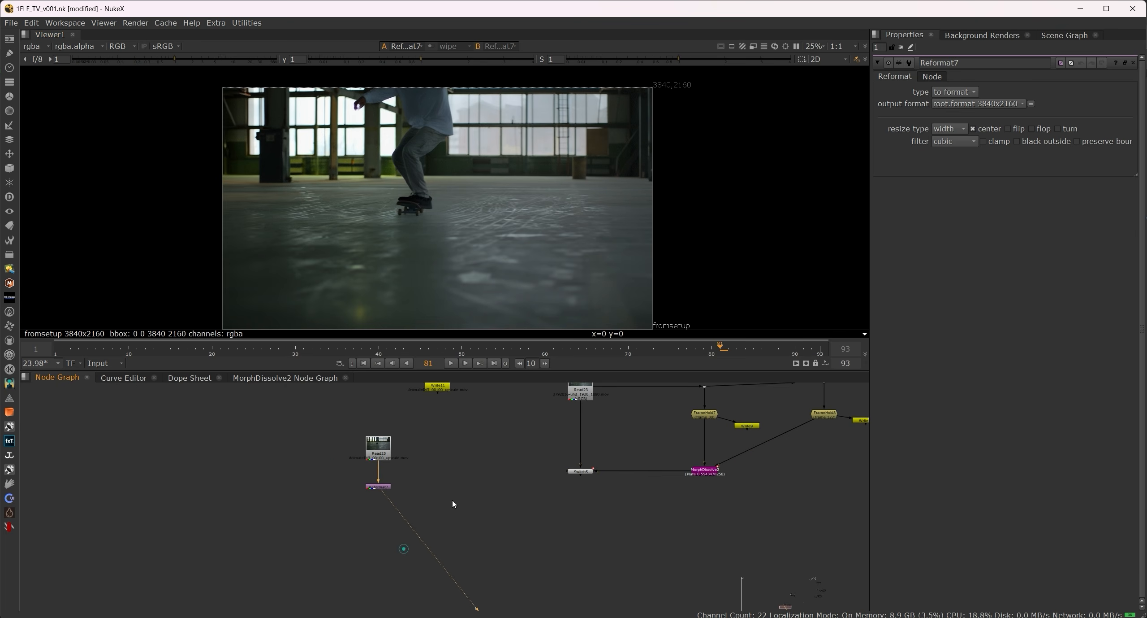
pyautogui.scroll(2, 432, 504)
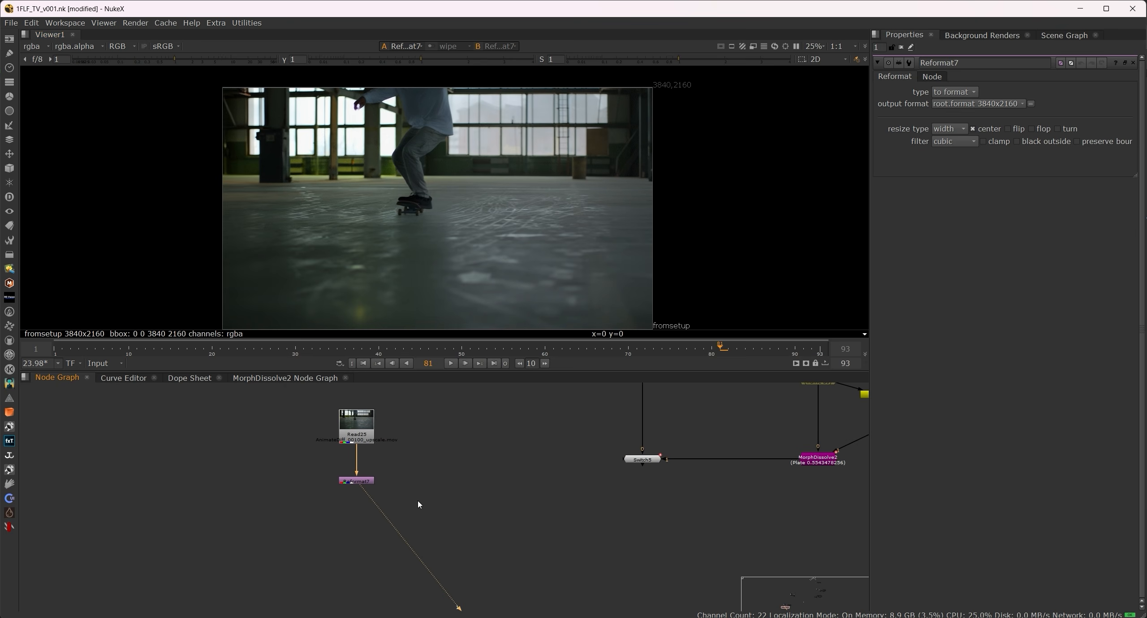
# Step: Try to start the upscaled clip at frame 30 in its Read node, and undo the change
pyautogui.doubleClick(364, 438)
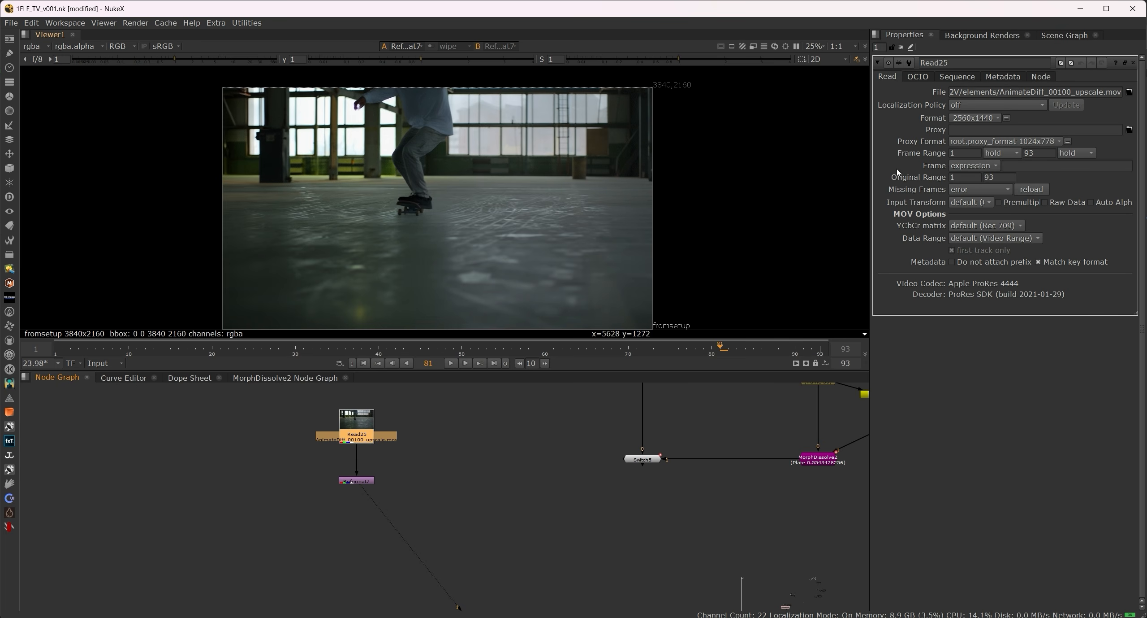
pyautogui.click(972, 166)
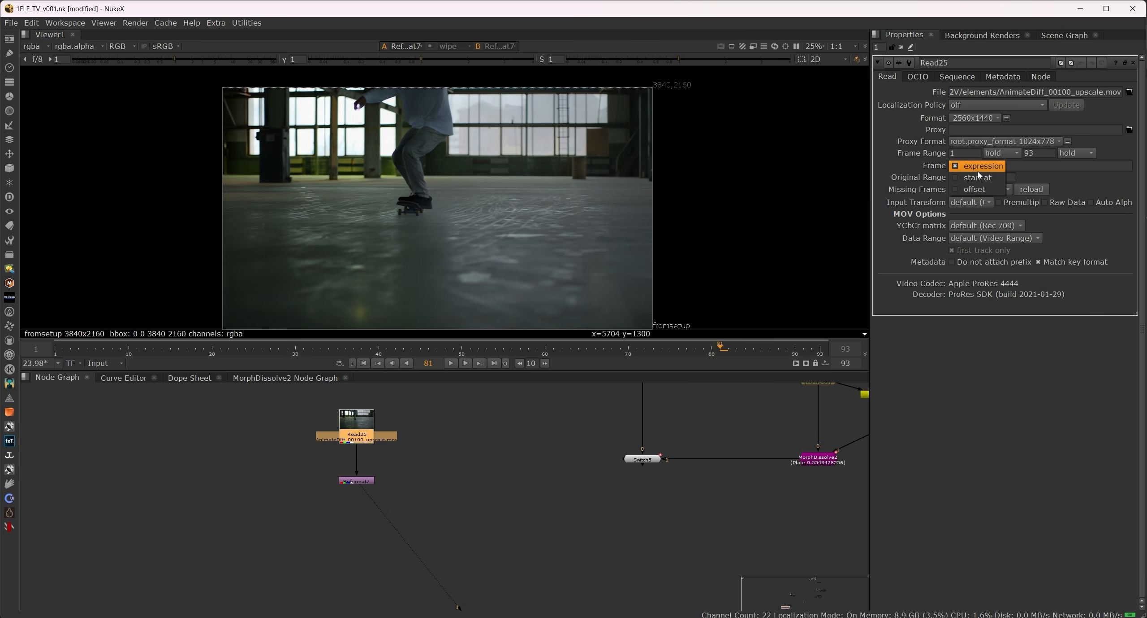
pyautogui.click(980, 177)
pyautogui.click(1011, 166)
pyautogui.write('3')
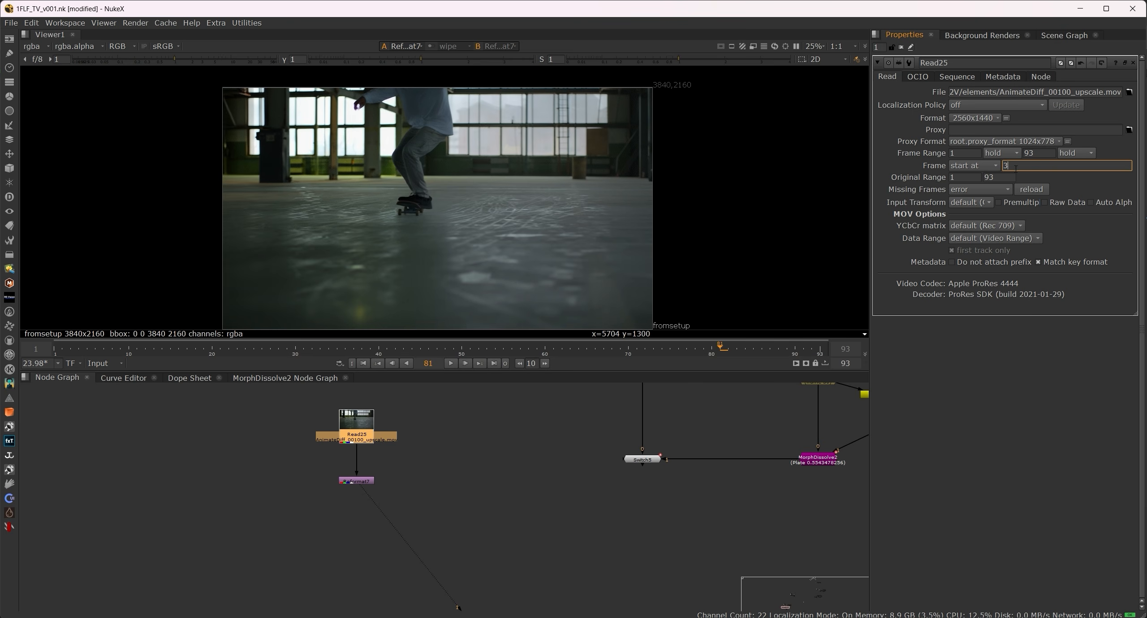
pyautogui.write('0')
pyautogui.click(1002, 436)
pyautogui.hotkey('ctrl', 'z')
pyautogui.hotkey('ctrl', 'z')
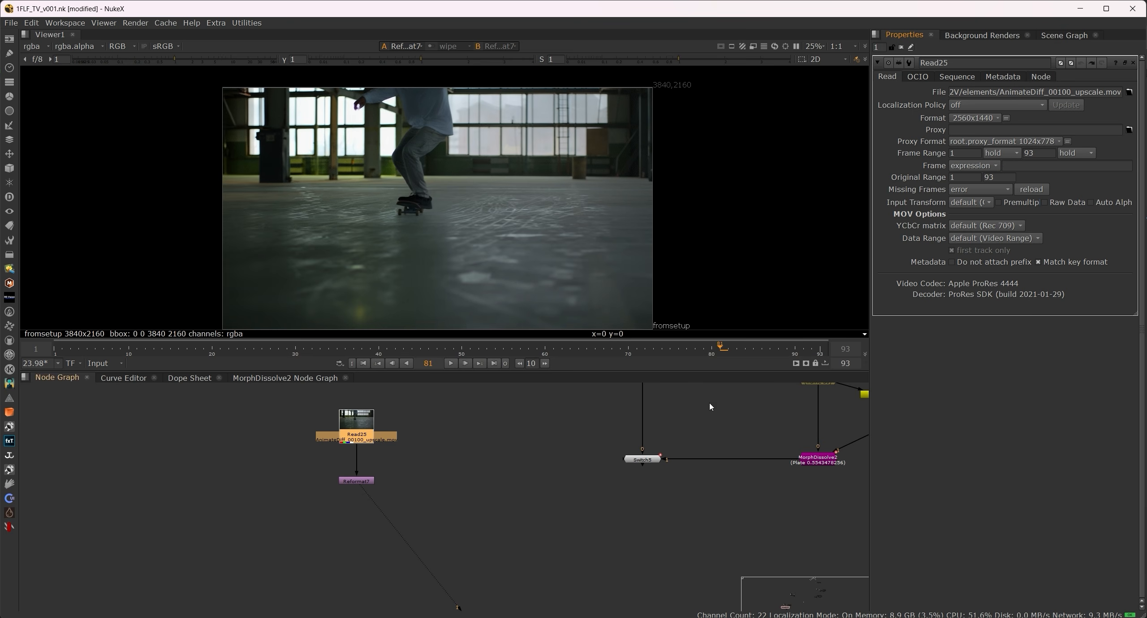
# Step: Insert a TimeOffset node after the Reformat node and set its time offset to 30 frames
pyautogui.moveTo(305, 488); pyautogui.dragTo(470, 456)
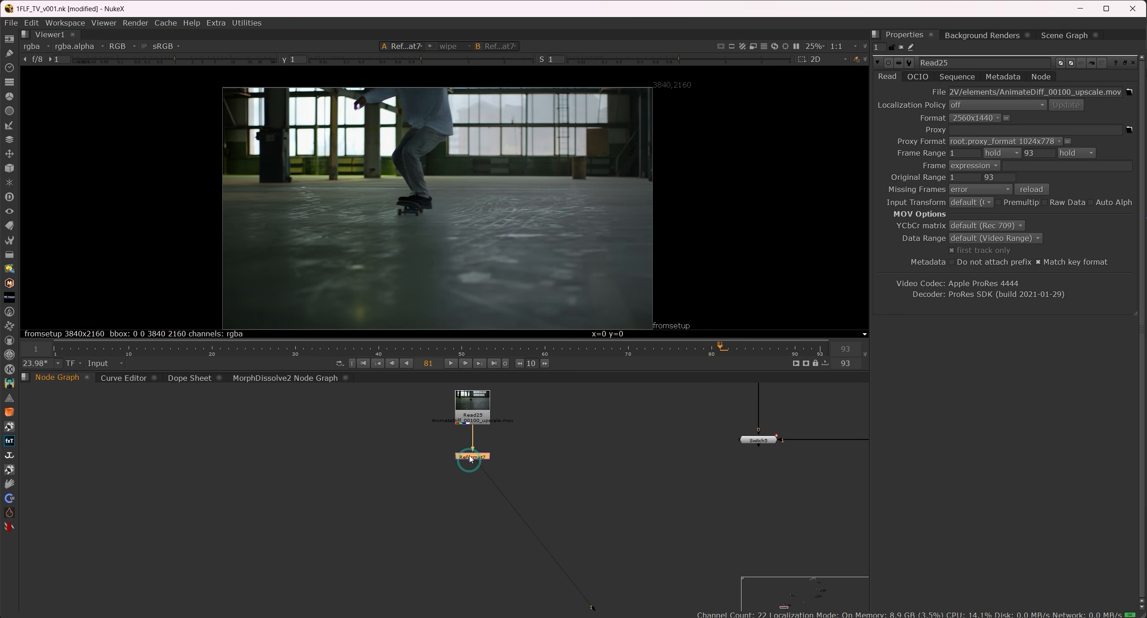
pyautogui.click(530, 444)
pyautogui.press('Tab')
pyautogui.write('r')
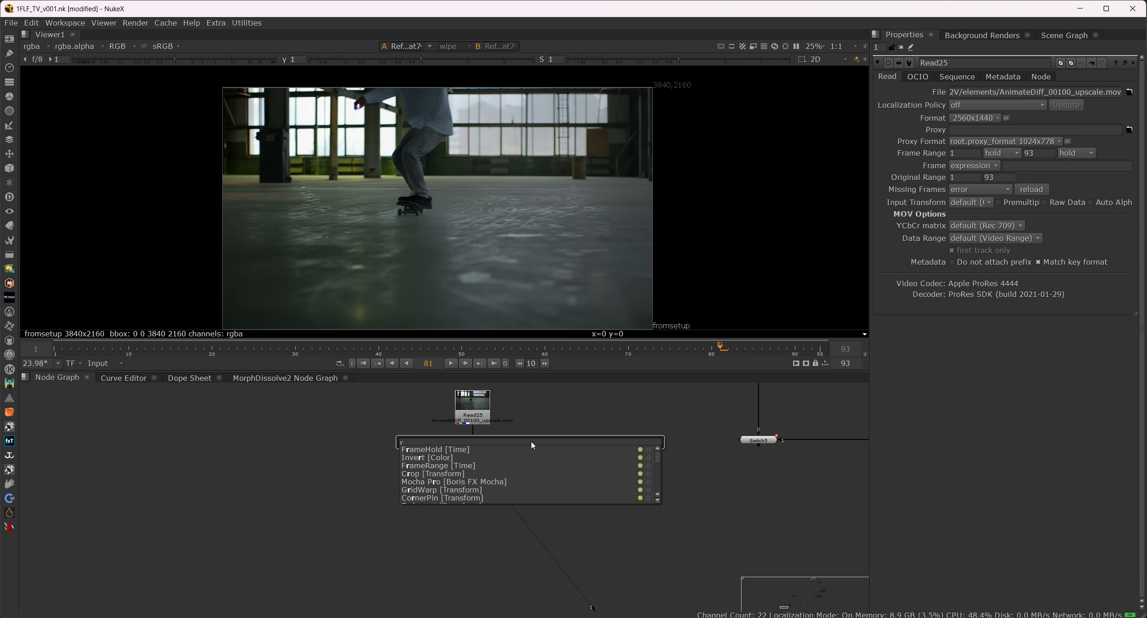
pyautogui.press('BackSpace')
pyautogui.write('tim')
pyautogui.click(438, 449)
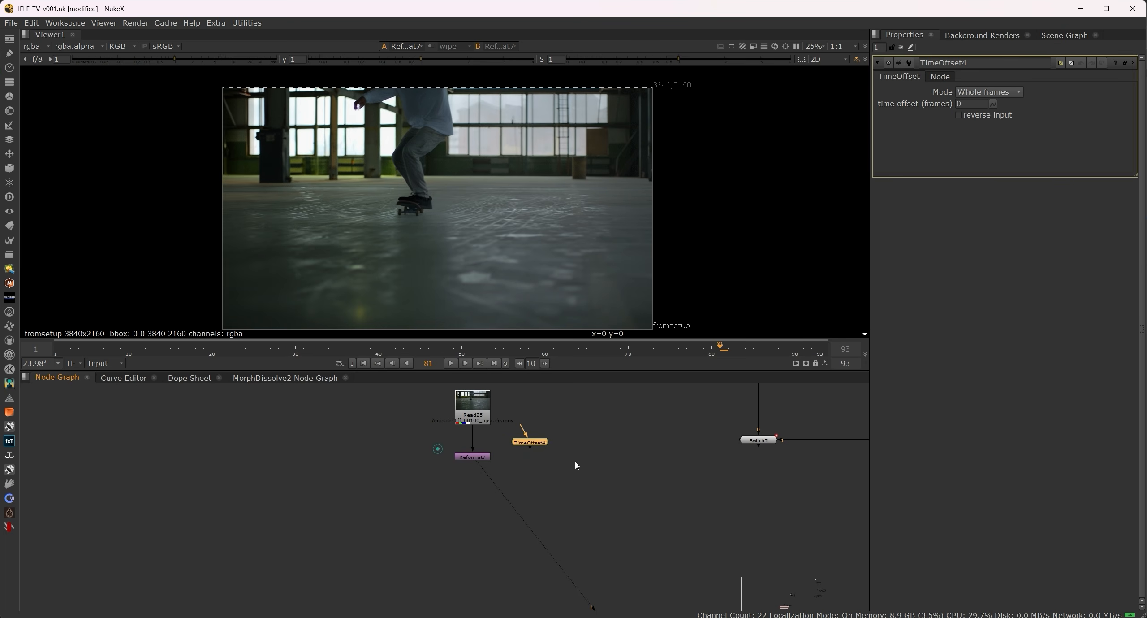
pyautogui.moveTo(542, 442); pyautogui.dragTo(487, 499)
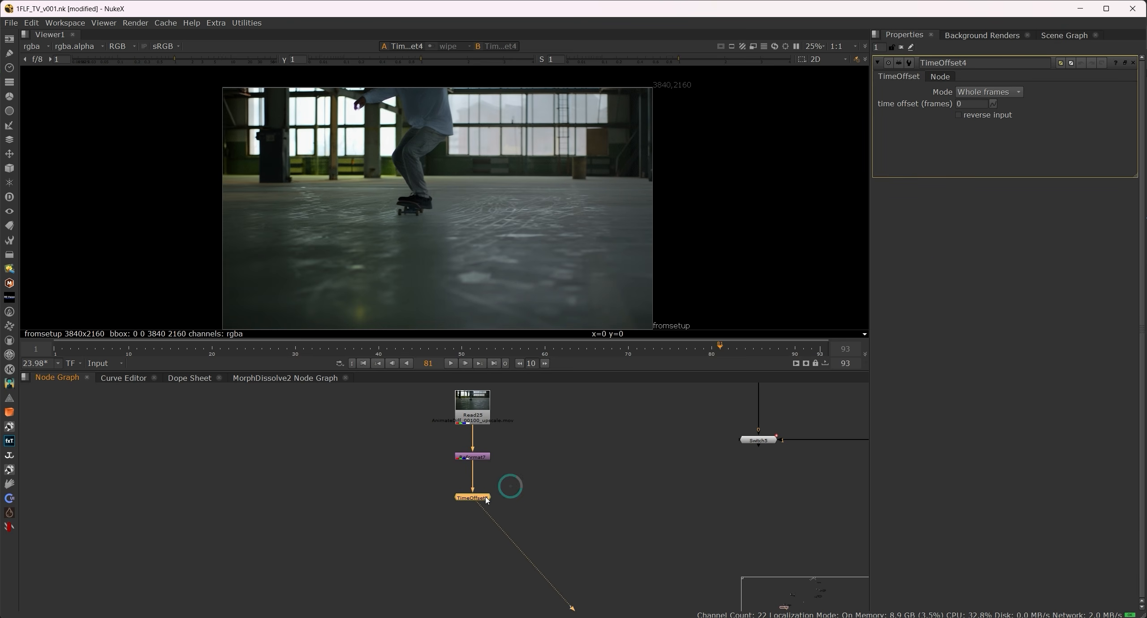
pyautogui.click(971, 104)
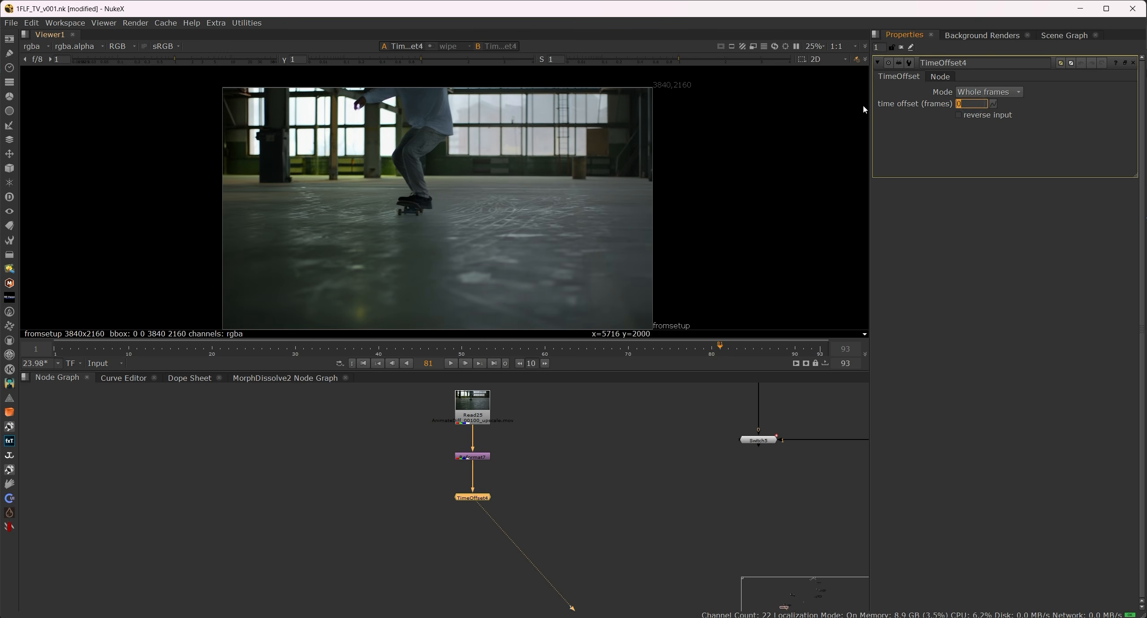
pyautogui.click(988, 349)
# Step: Move the upscaled clip's Read, Reformat and TimeOffset nodes together up beside the original clip's branch
pyautogui.moveTo(508, 508); pyautogui.dragTo(542, 541)
pyautogui.moveTo(409, 446); pyautogui.dragTo(264, 596)
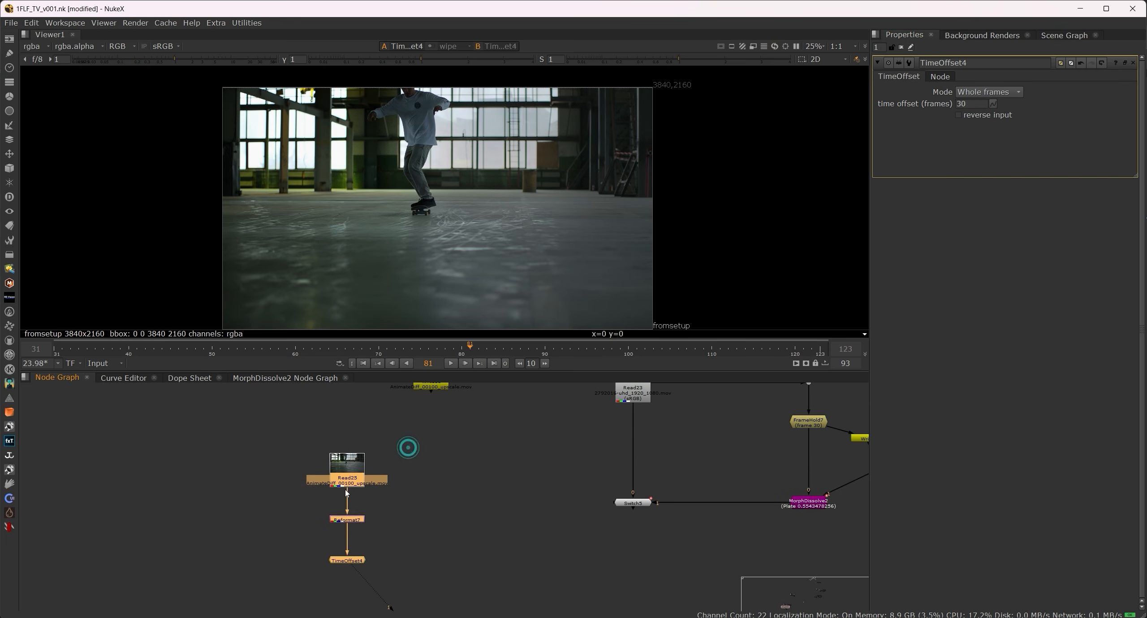
pyautogui.moveTo(344, 461); pyautogui.dragTo(326, 411)
pyautogui.moveTo(484, 487); pyautogui.dragTo(505, 536)
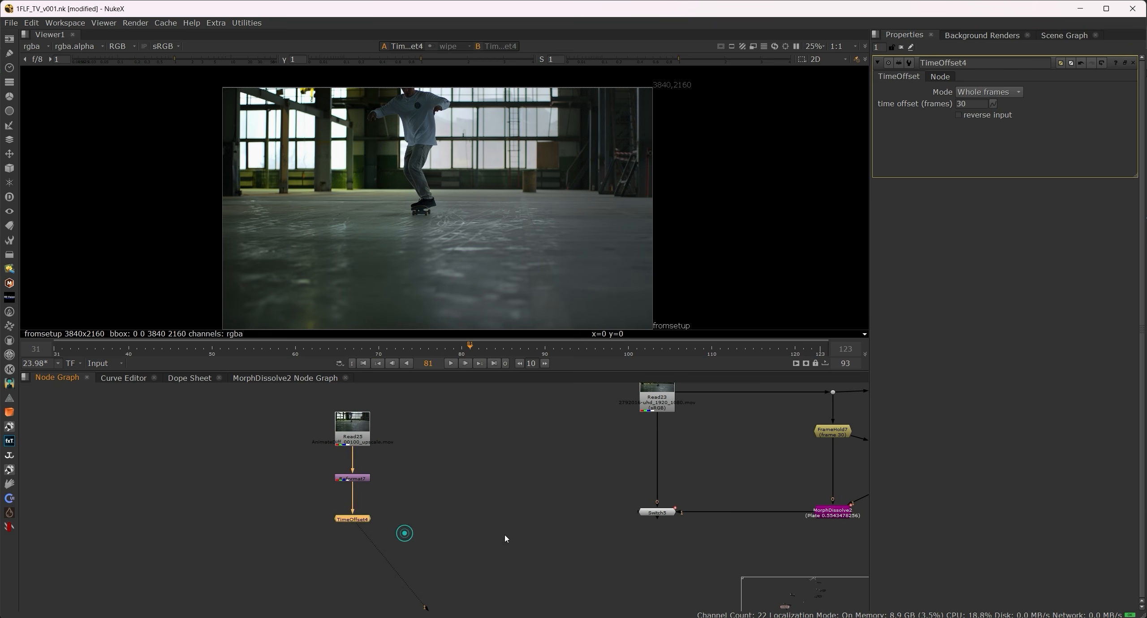
# Step: Add a Switch node with input 0 connected to the original clip's Read node and input 1 to the TimeOffset node
pyautogui.click(506, 535)
pyautogui.press('Tab')
pyautogui.write('switch')
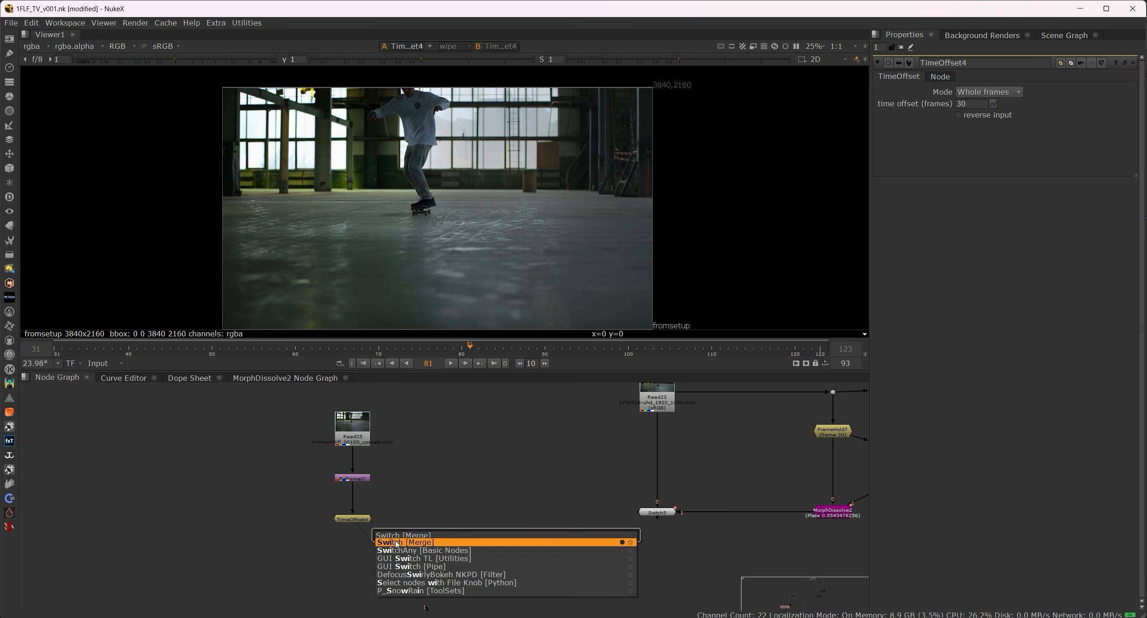
pyautogui.press('Return')
pyautogui.moveTo(514, 521); pyautogui.dragTo(648, 405)
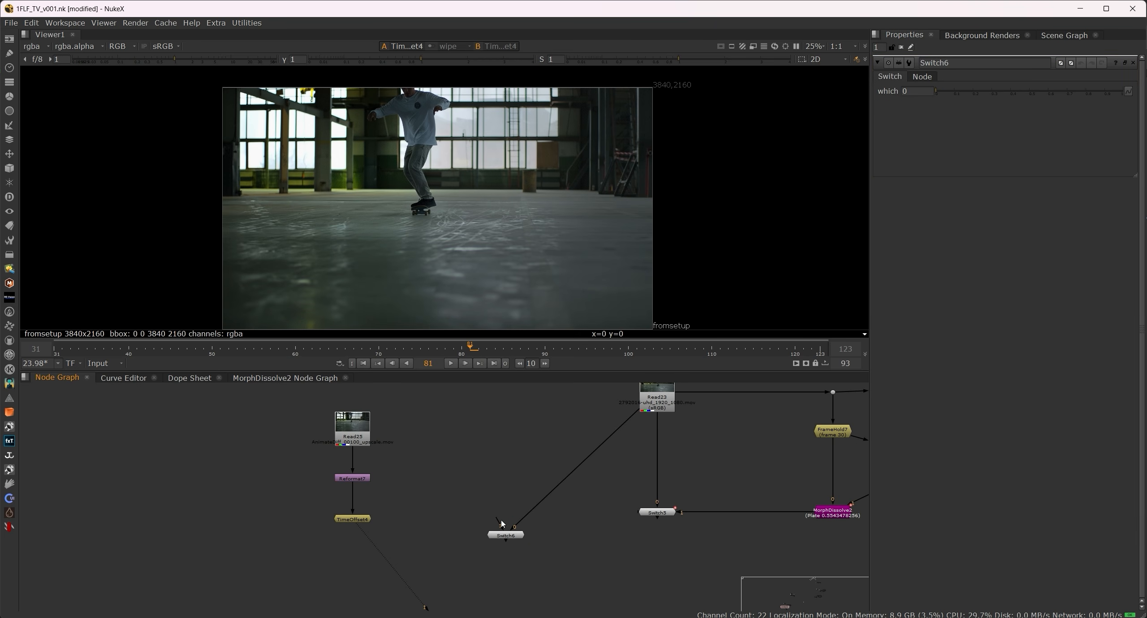
pyautogui.moveTo(500, 522); pyautogui.dragTo(370, 529)
pyautogui.moveTo(573, 507); pyautogui.dragTo(544, 515)
# Step: Add a FrameRange node set to frames 1 to 151, matching the original clip, and connect it beneath the new Switch in the viewer
pyautogui.doubleClick(625, 401)
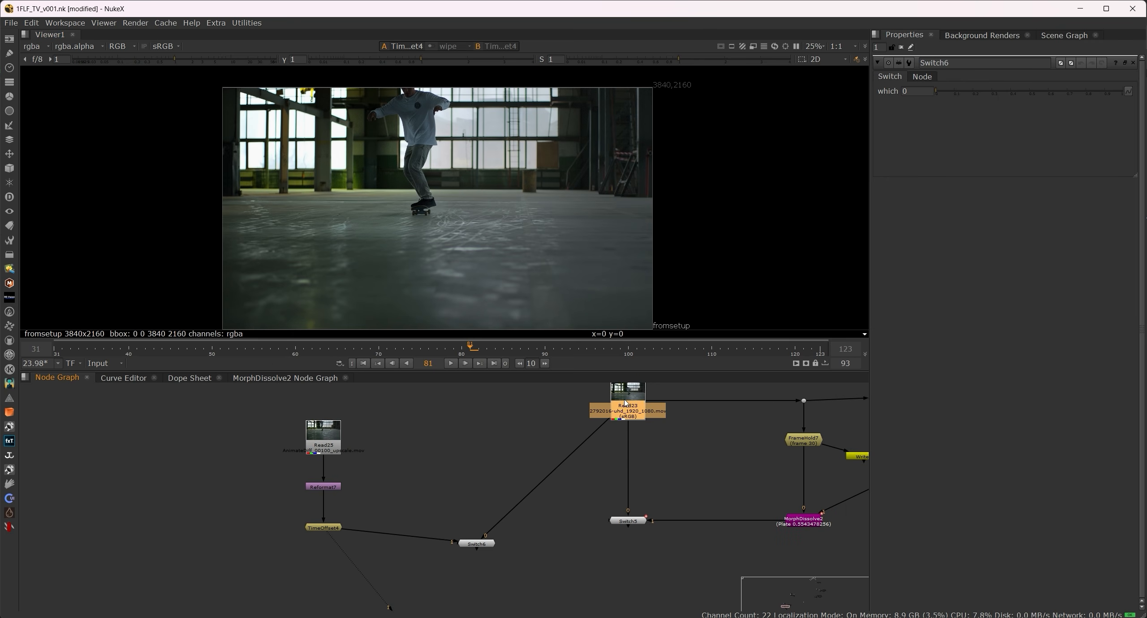
pyautogui.click(543, 488)
pyautogui.press('Tab')
pyautogui.write('fra')
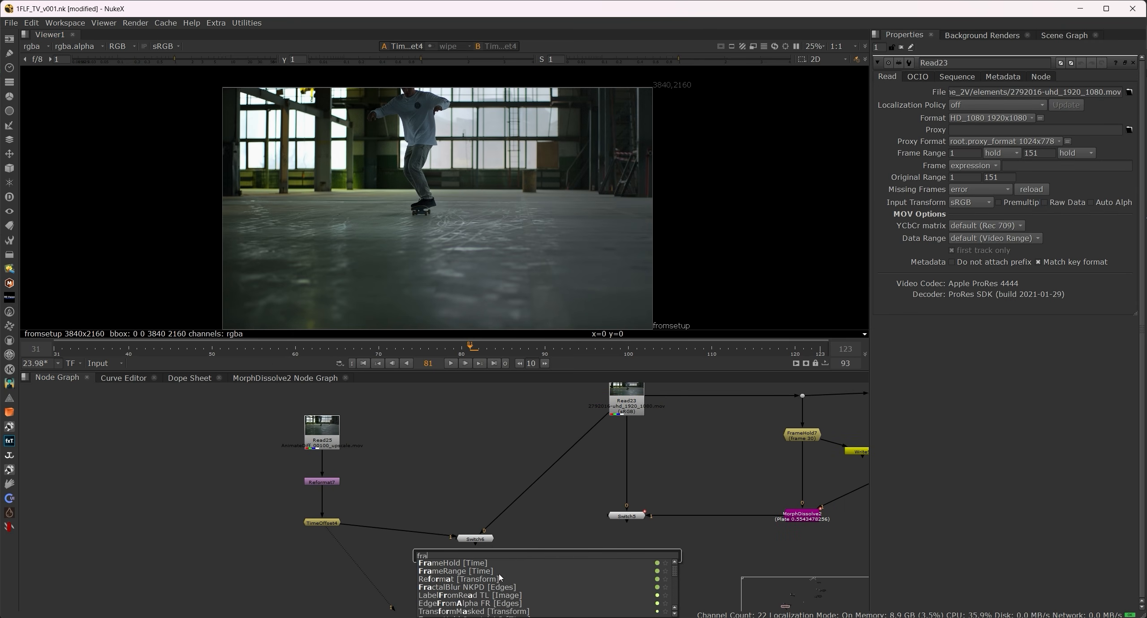
pyautogui.click(499, 571)
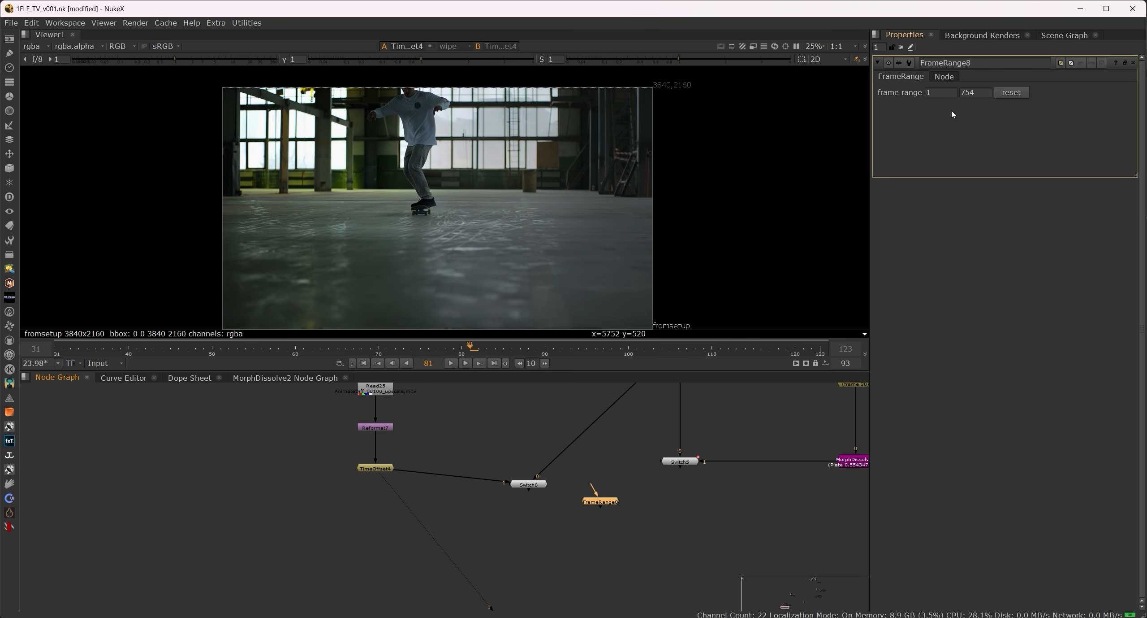
pyautogui.doubleClick(975, 93)
pyautogui.write('151')
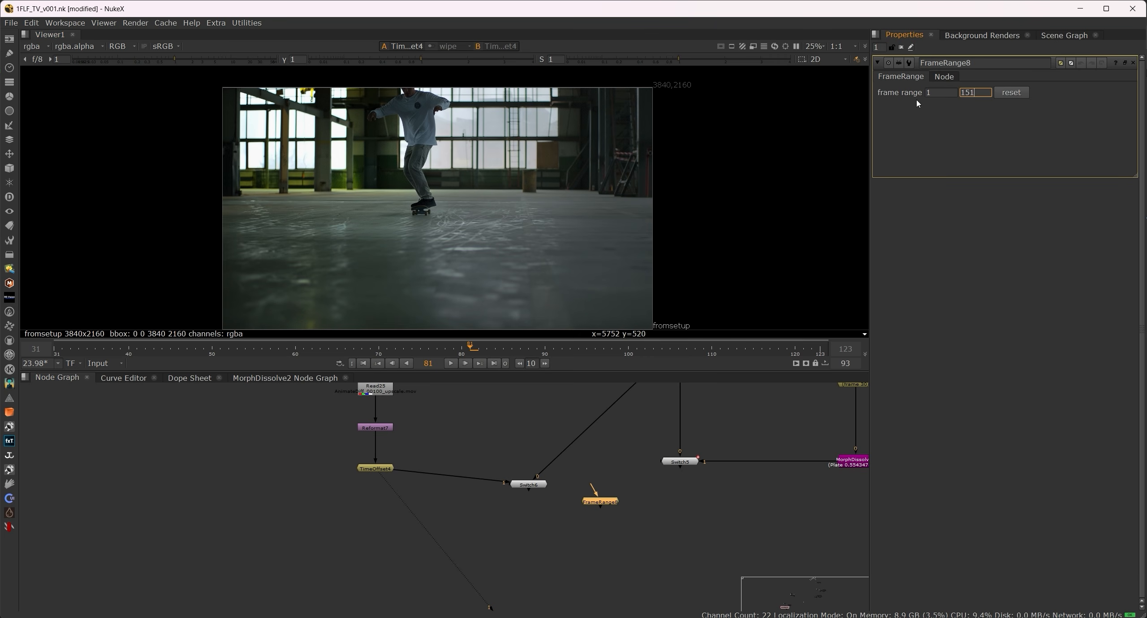
pyautogui.moveTo(599, 501); pyautogui.dragTo(523, 541)
pyautogui.moveTo(521, 494); pyautogui.dragTo(528, 484)
pyautogui.moveTo(576, 513); pyautogui.dragTo(579, 488)
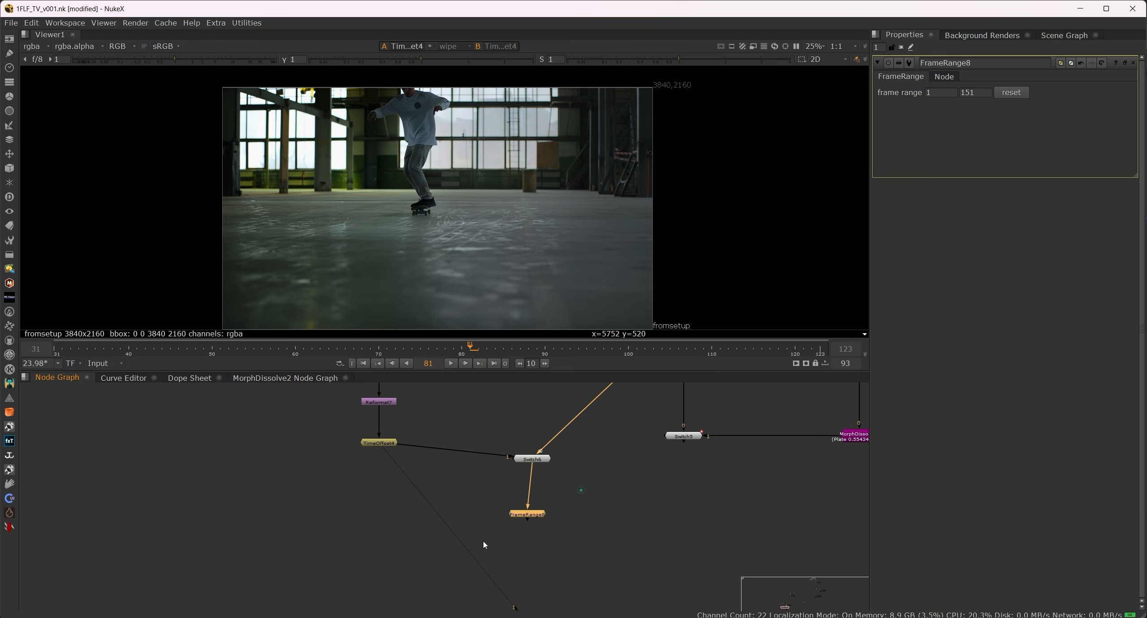
pyautogui.moveTo(475, 556); pyautogui.dragTo(525, 516)
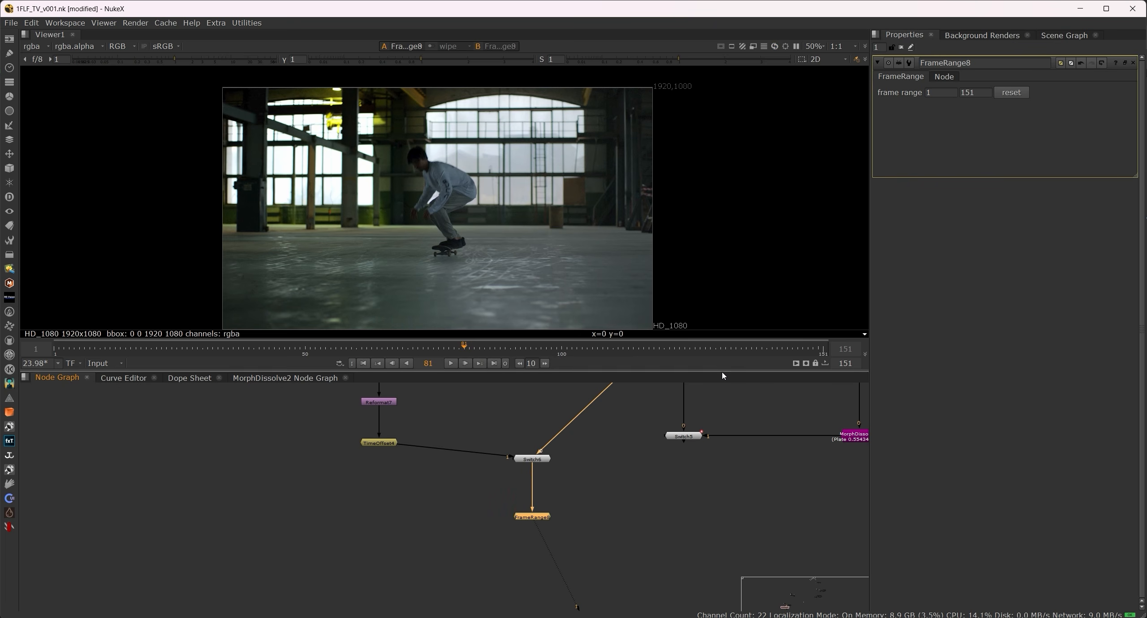
# Step: Key the new Switch's which value at 0 on frame 30 and advance to frame 31
pyautogui.moveTo(209, 347); pyautogui.dragTo(203, 347)
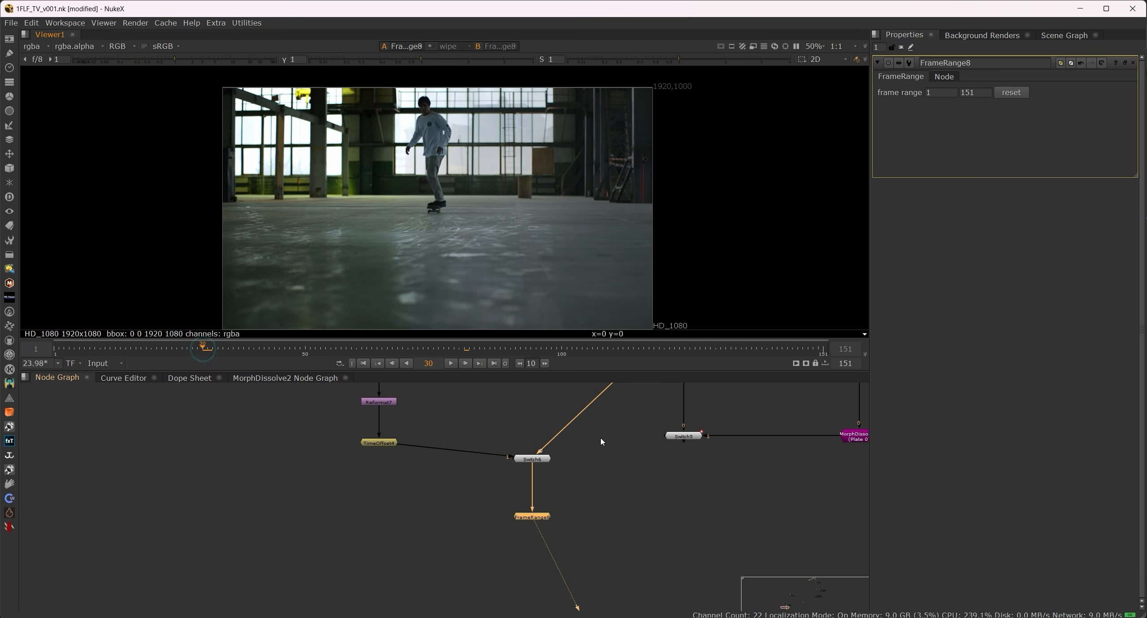
pyautogui.doubleClick(544, 459)
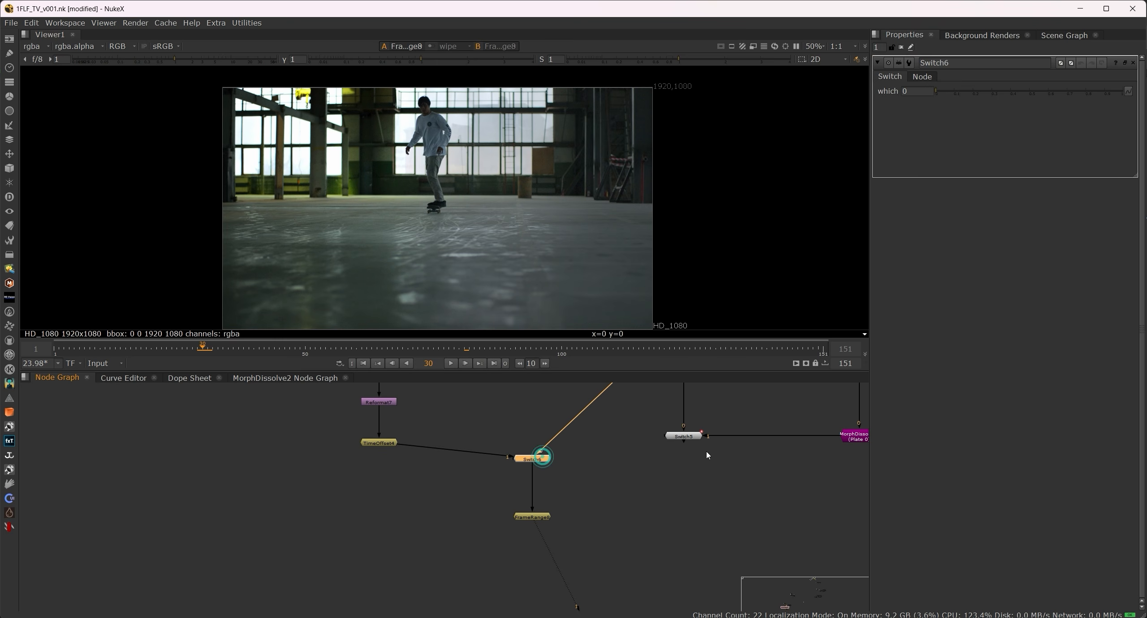
pyautogui.click(1131, 90)
pyautogui.click(1026, 93)
pyautogui.press('Right')
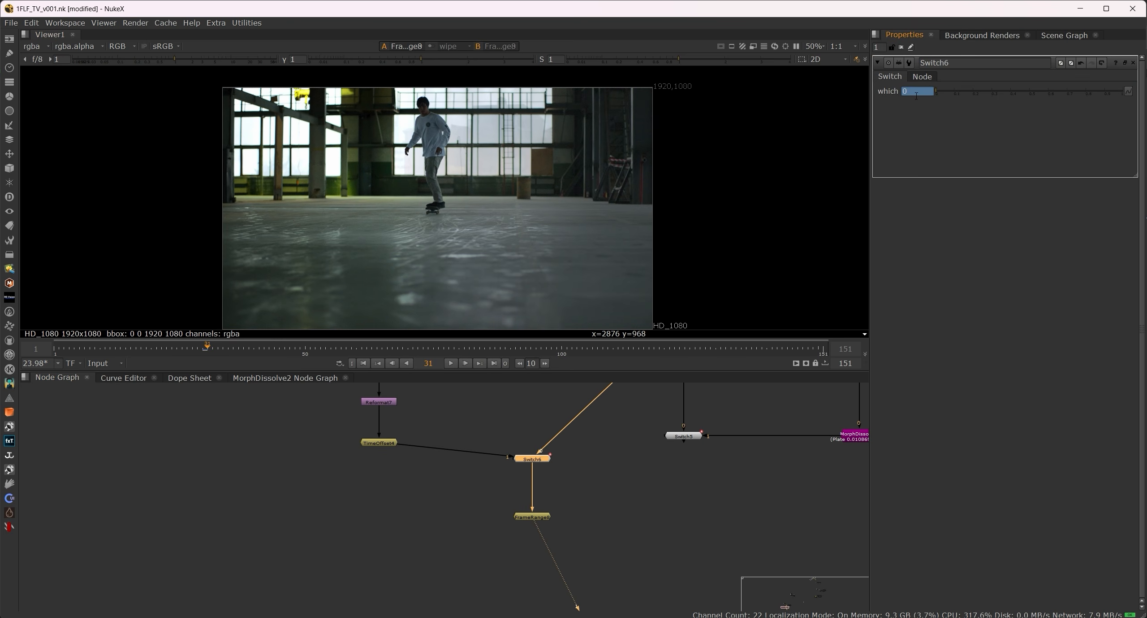